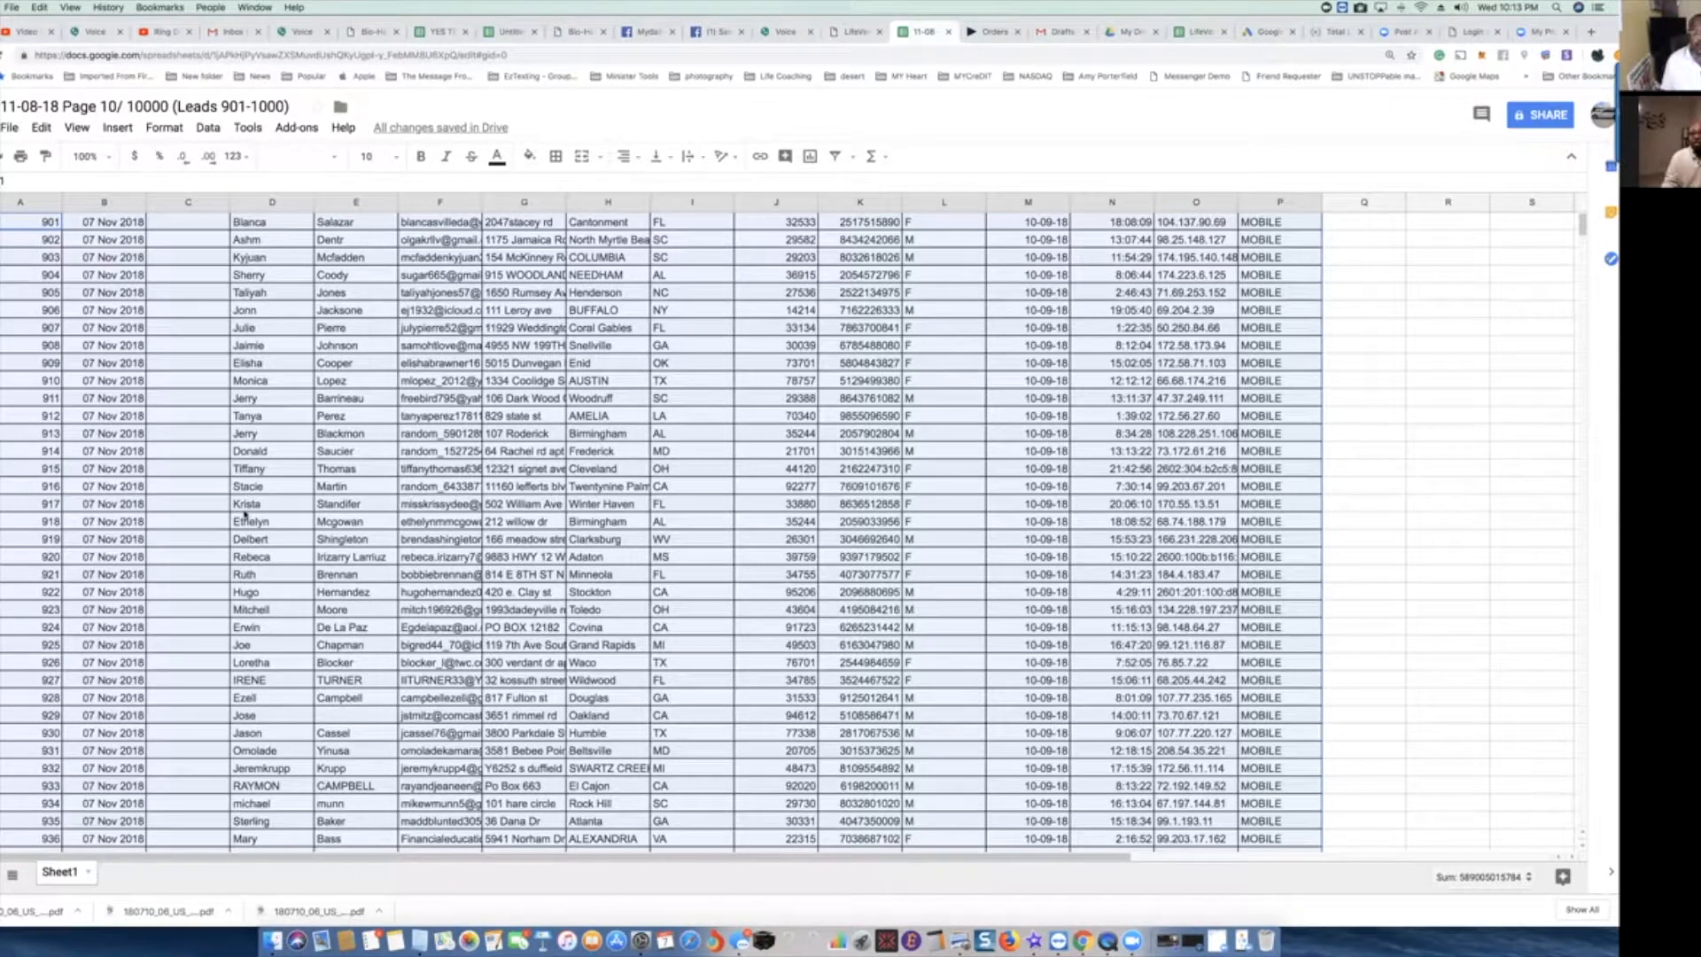
# Look through the lead rows 901 to 1000 in the 11-08-18 Page 10 spreadsheet and return to the first row.
pyautogui.scroll(-5, 246, 519)
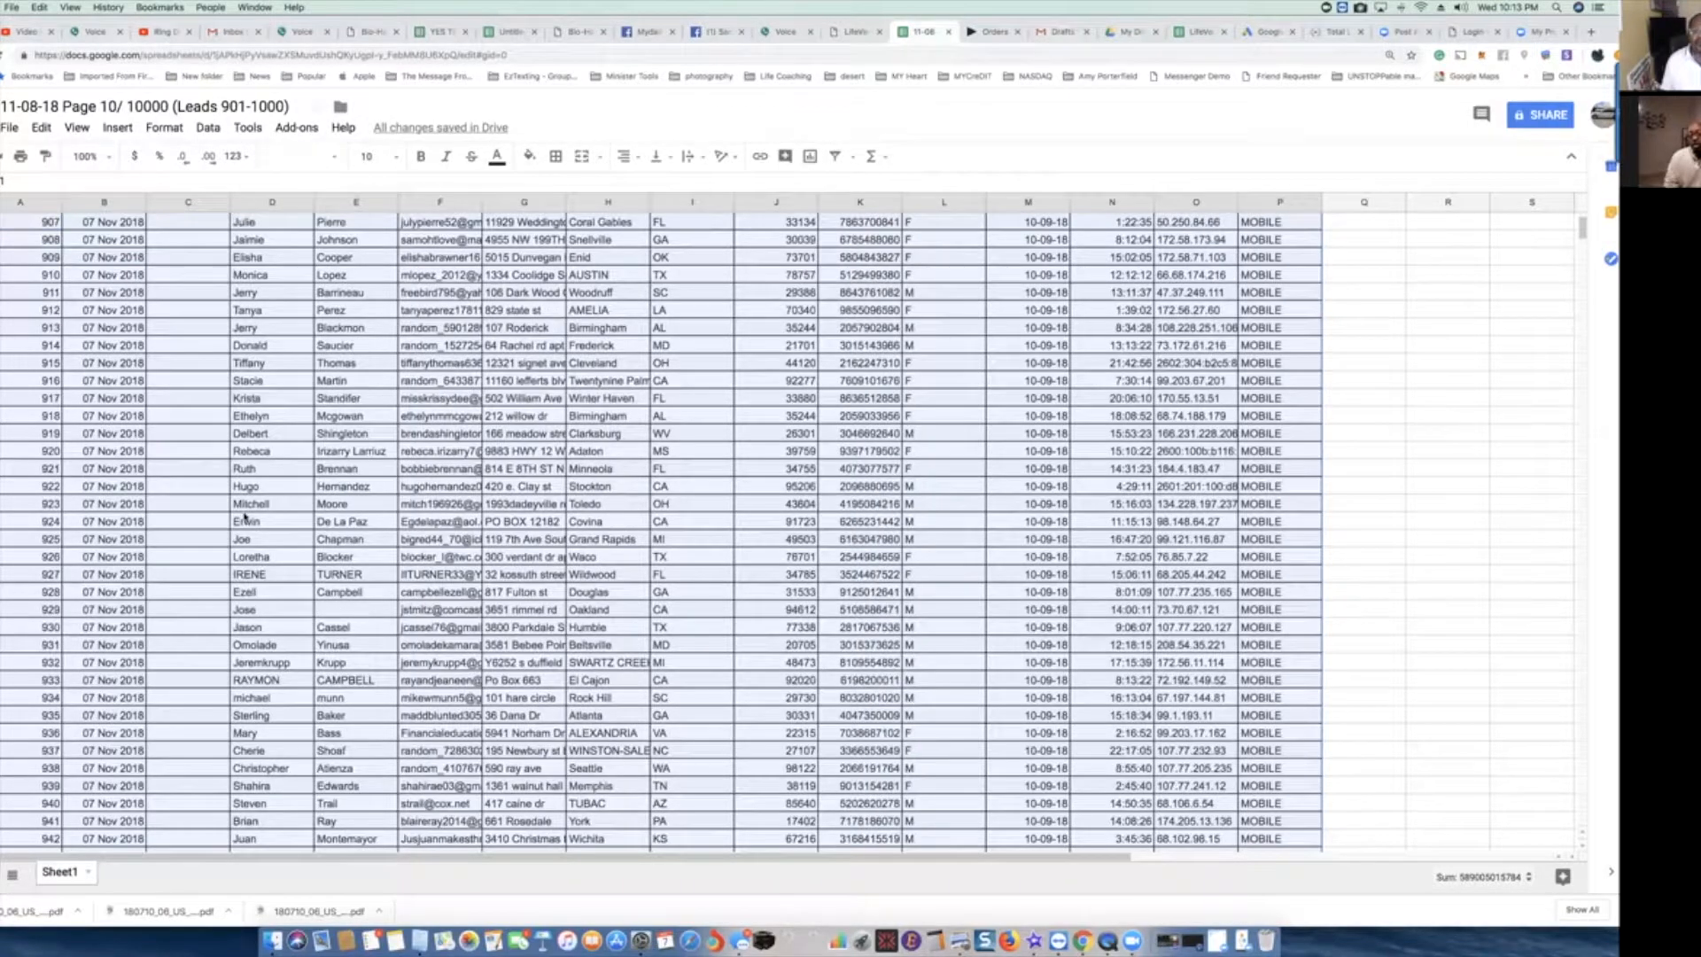
pyautogui.scroll(-9, 245, 518)
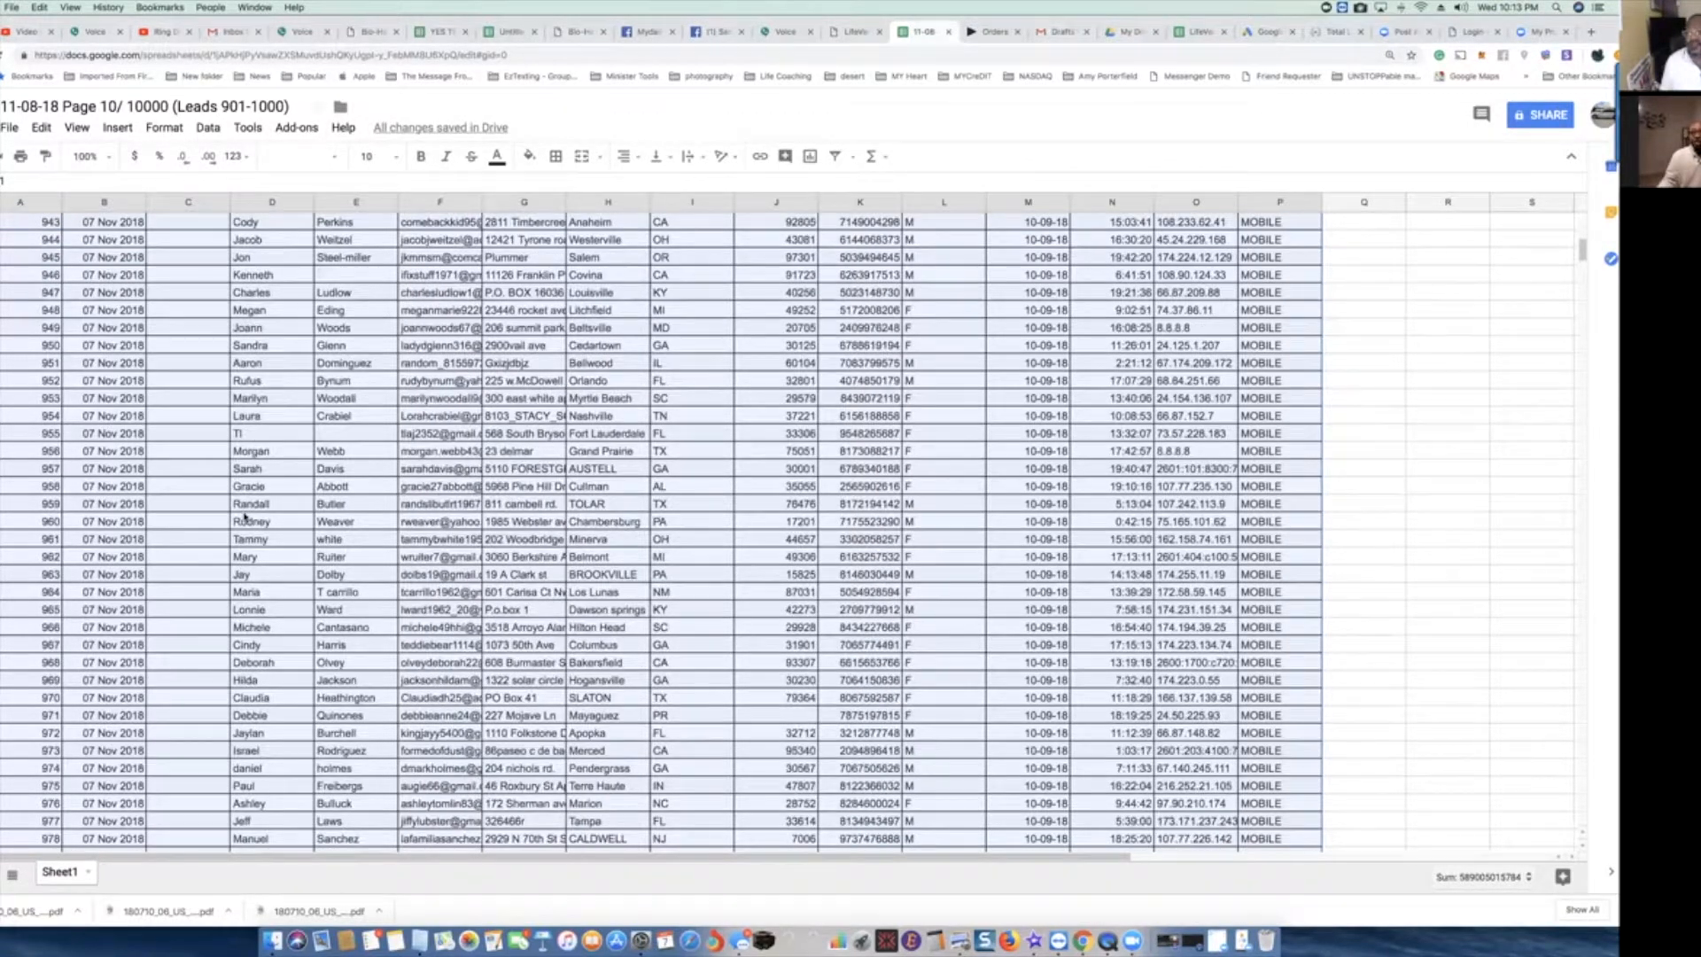
pyautogui.scroll(-9, 246, 518)
pyautogui.scroll(1, 246, 518)
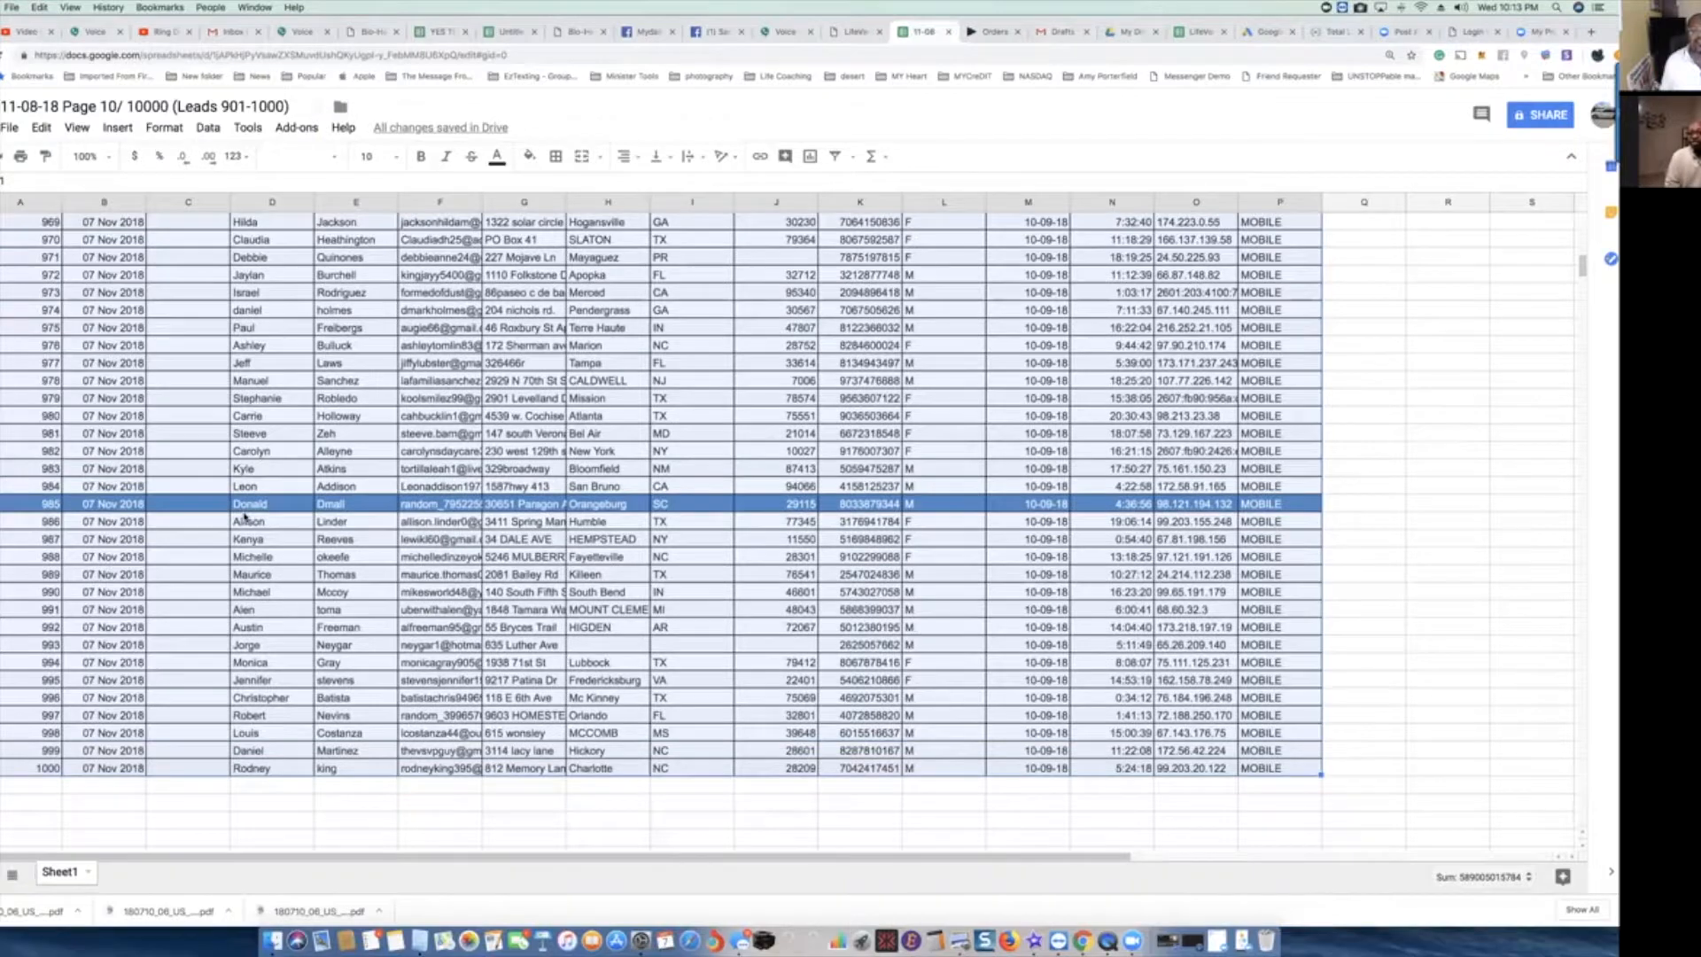
pyautogui.scroll(14, 245, 518)
pyautogui.scroll(9, 245, 518)
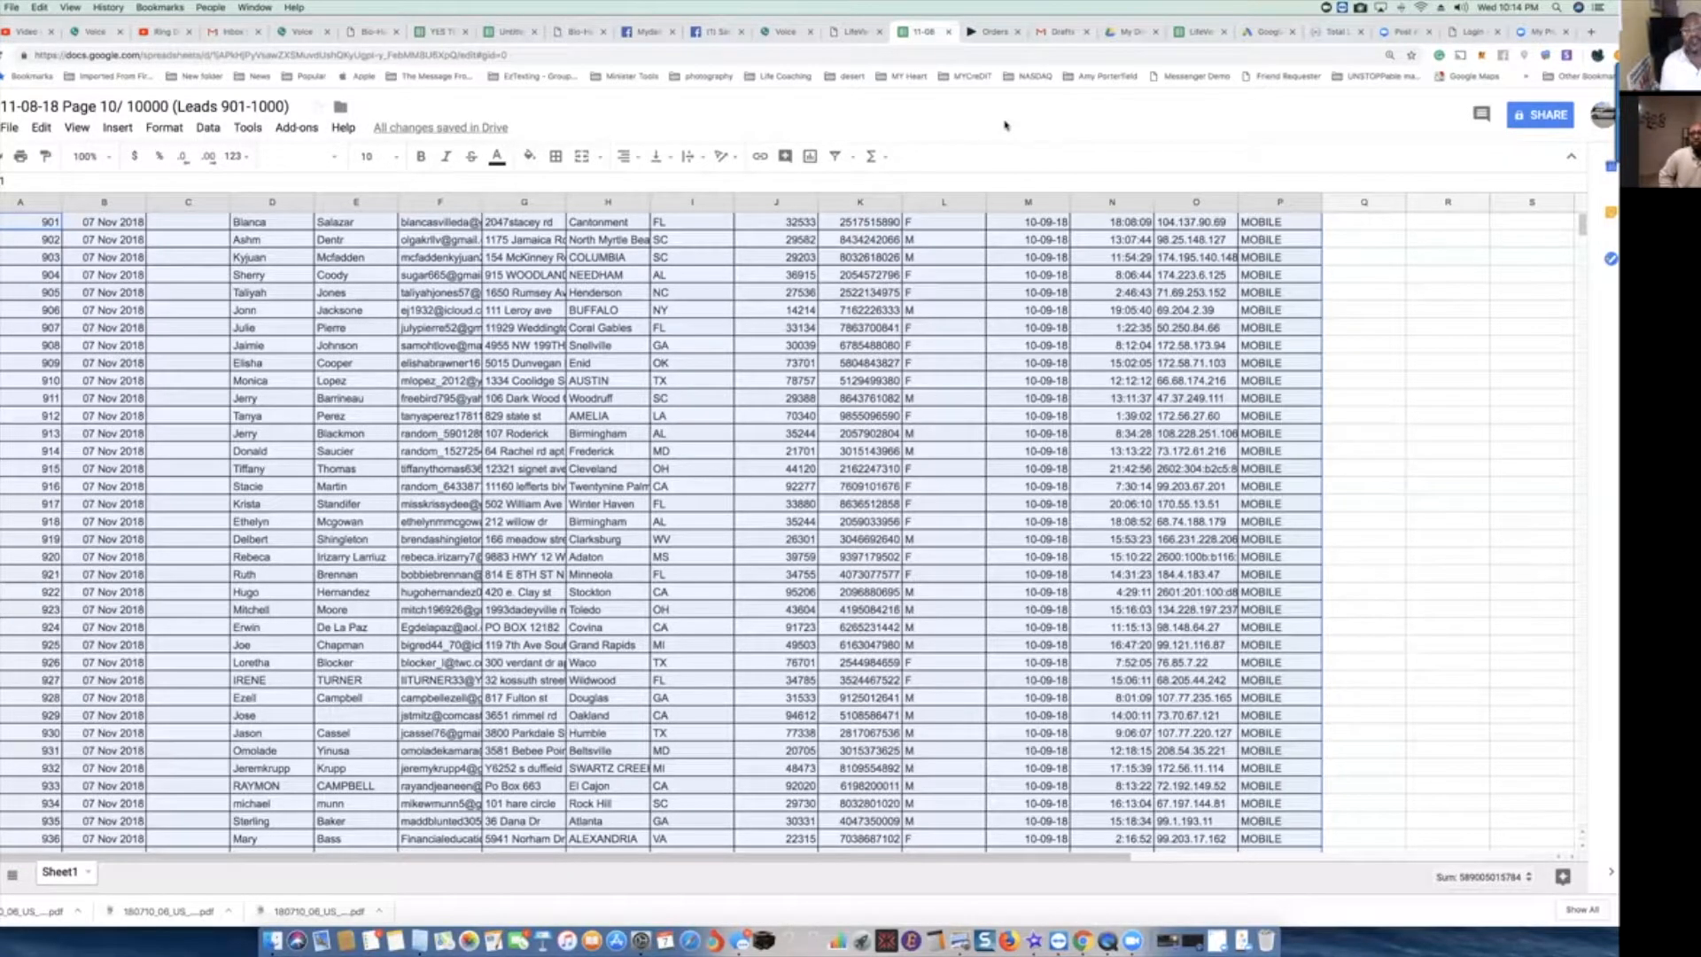
pyautogui.click(297, 130)
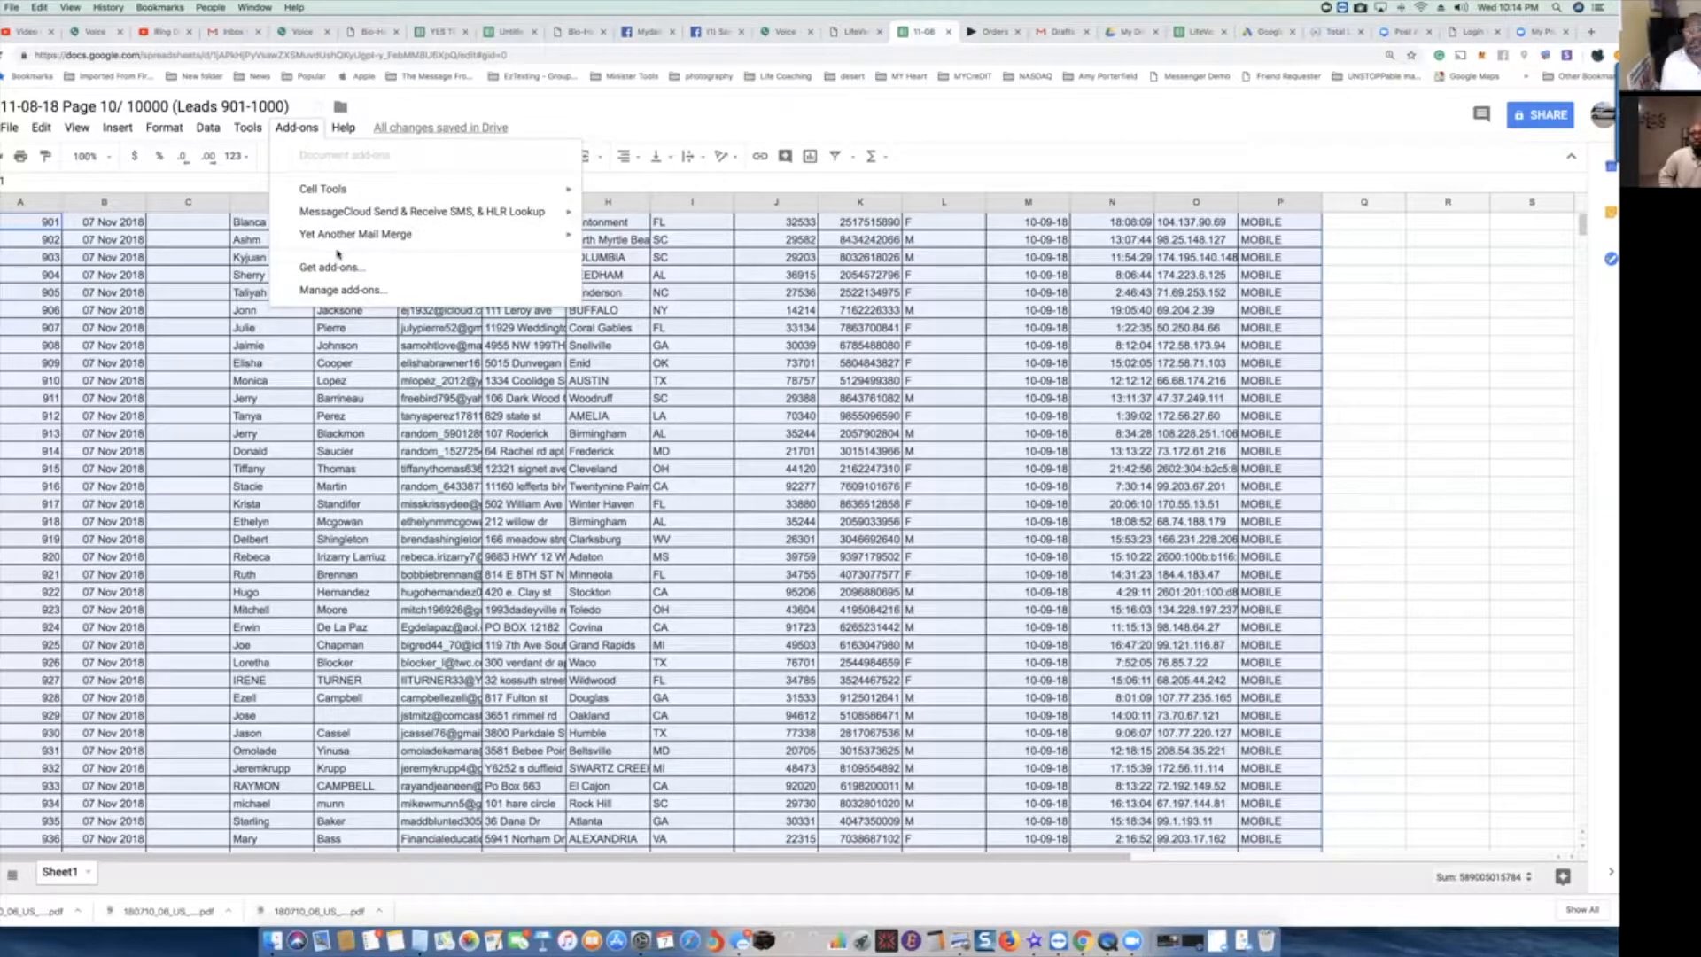
pyautogui.moveTo(335, 238)
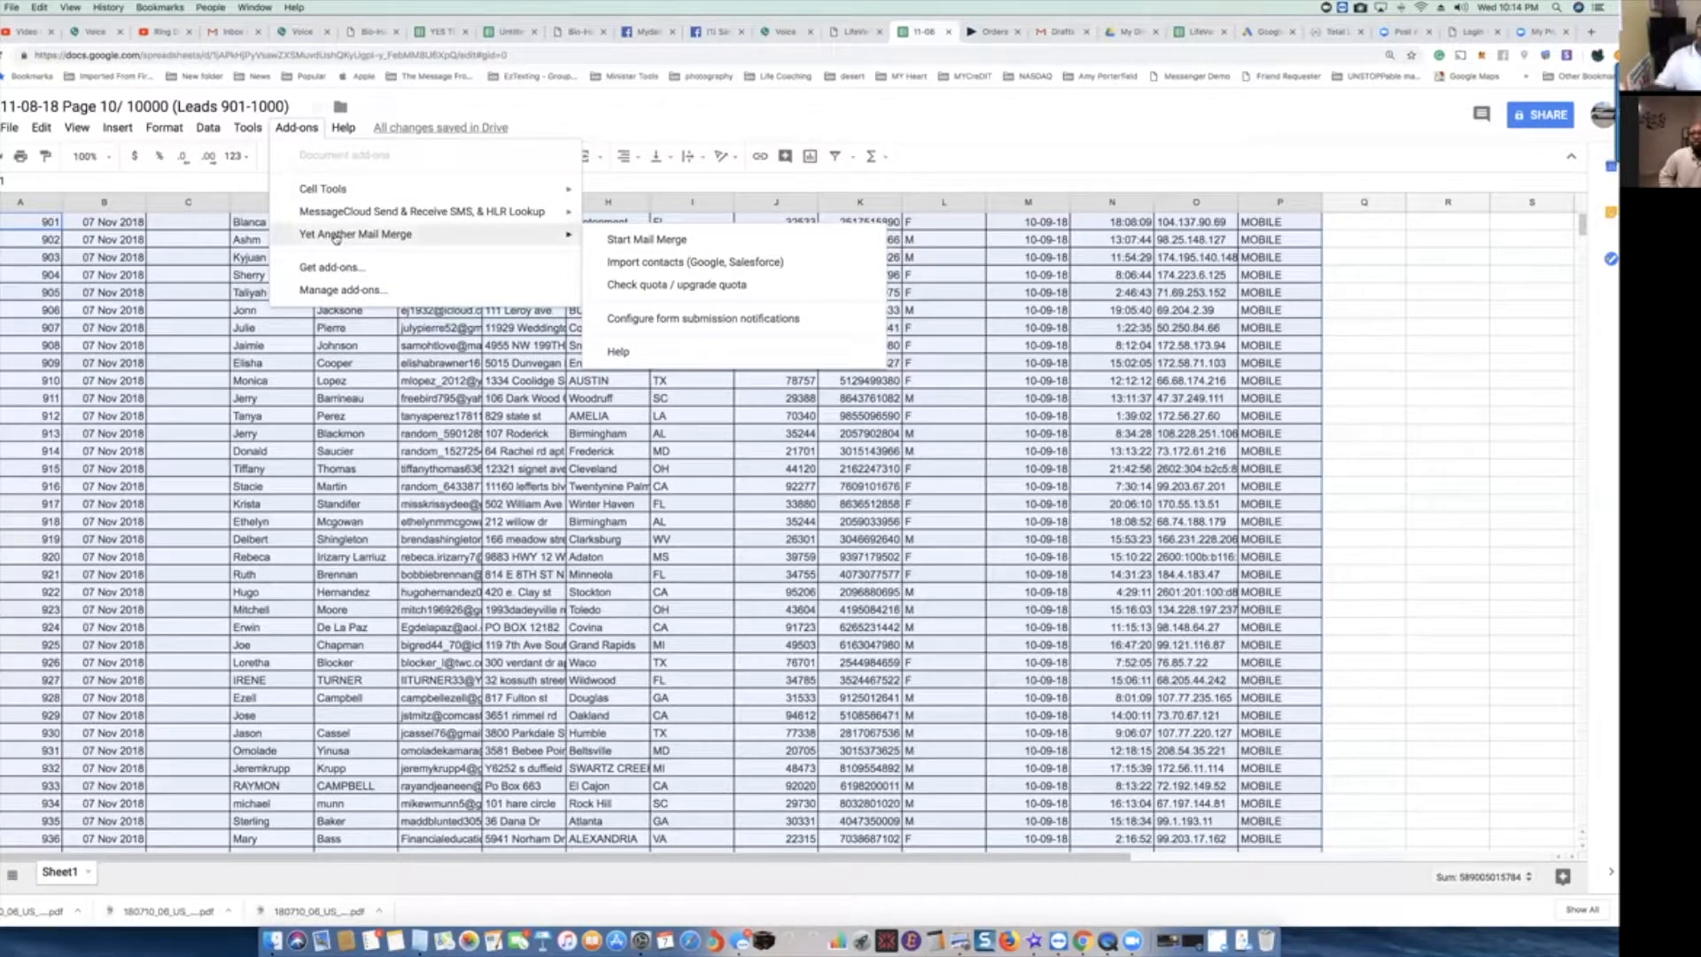
pyautogui.click(343, 128)
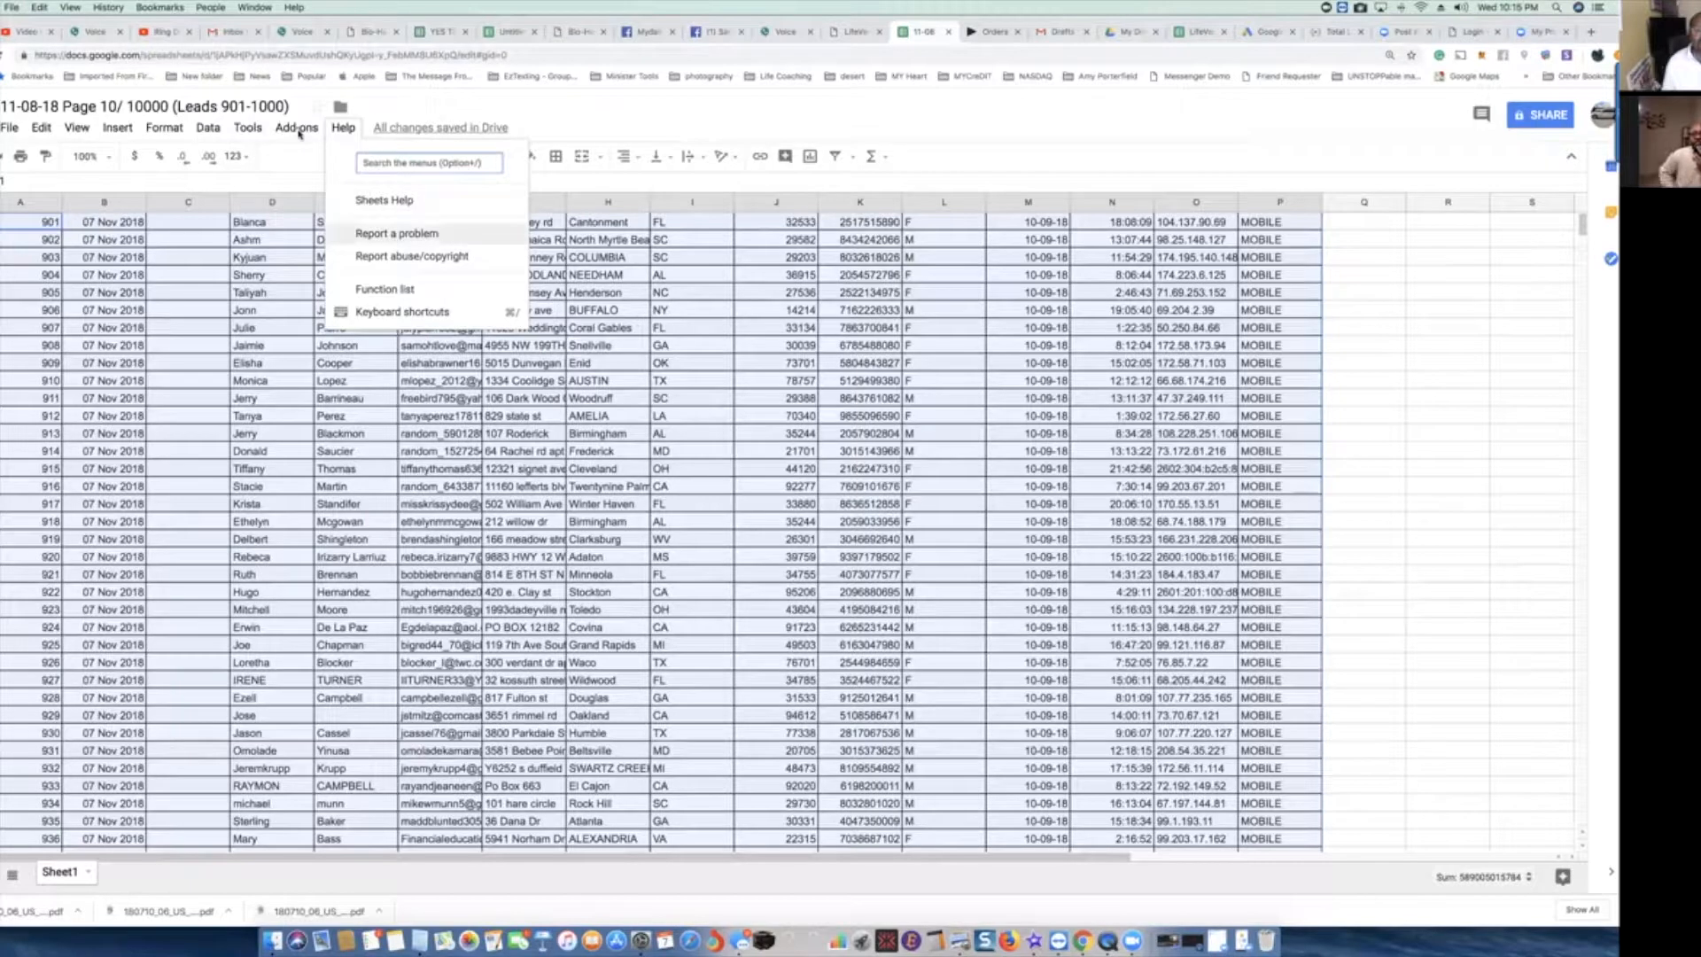
pyautogui.moveTo(299, 133)
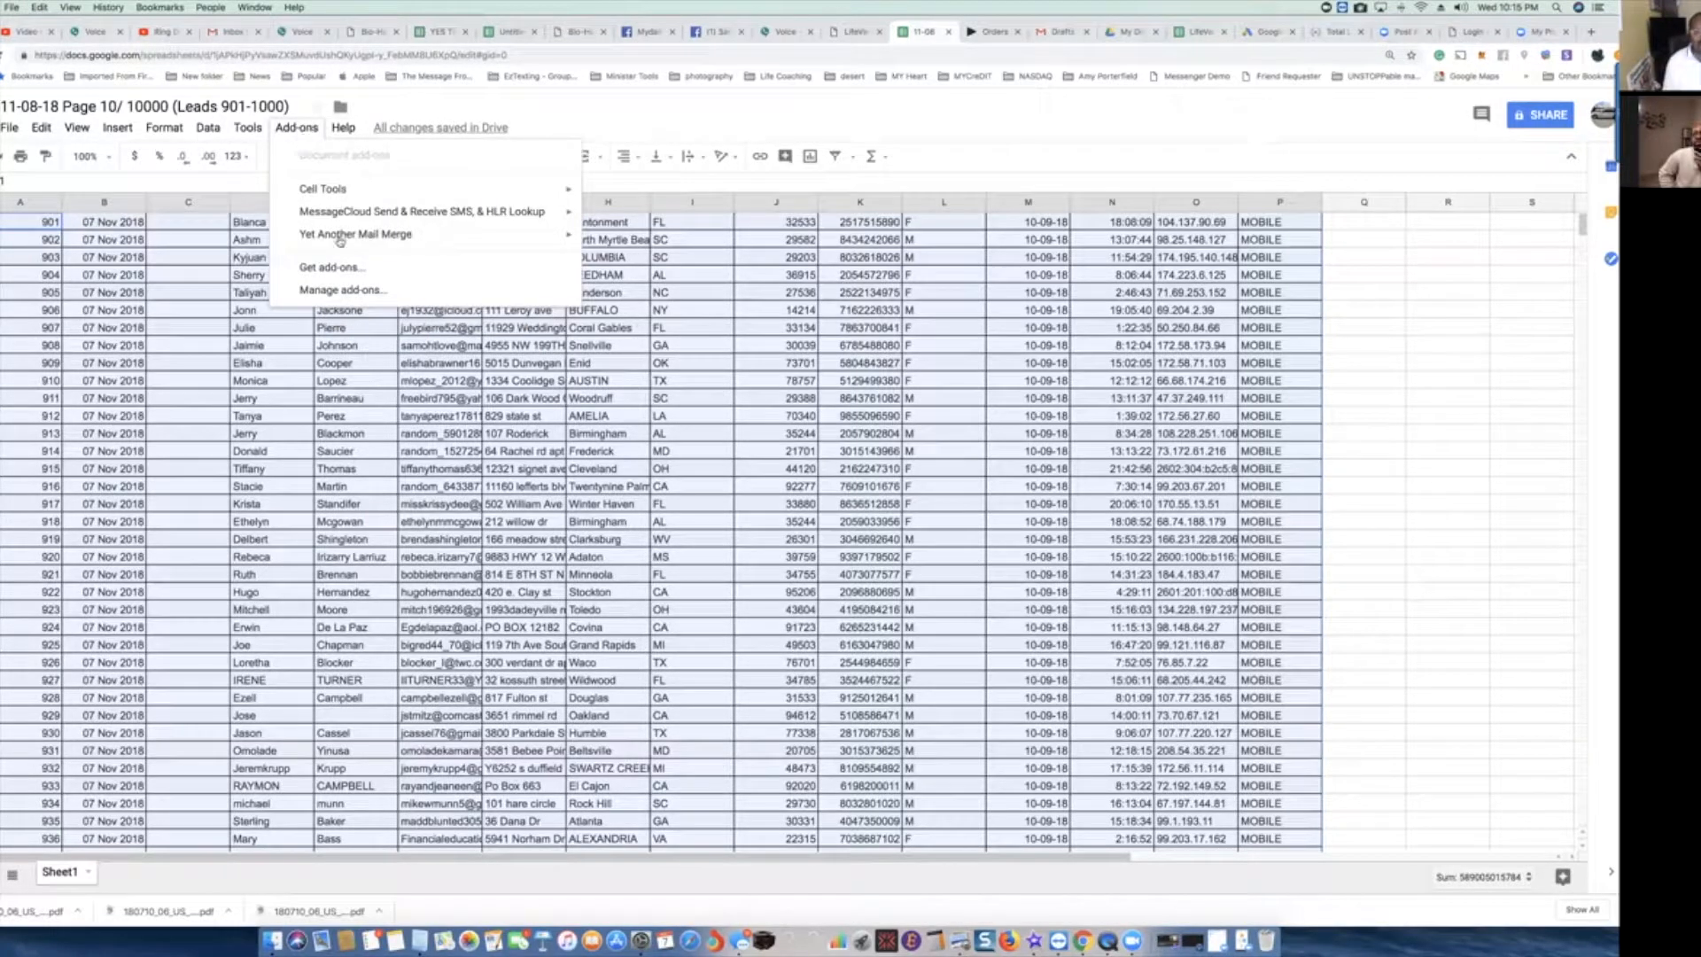
pyautogui.moveTo(518, 241)
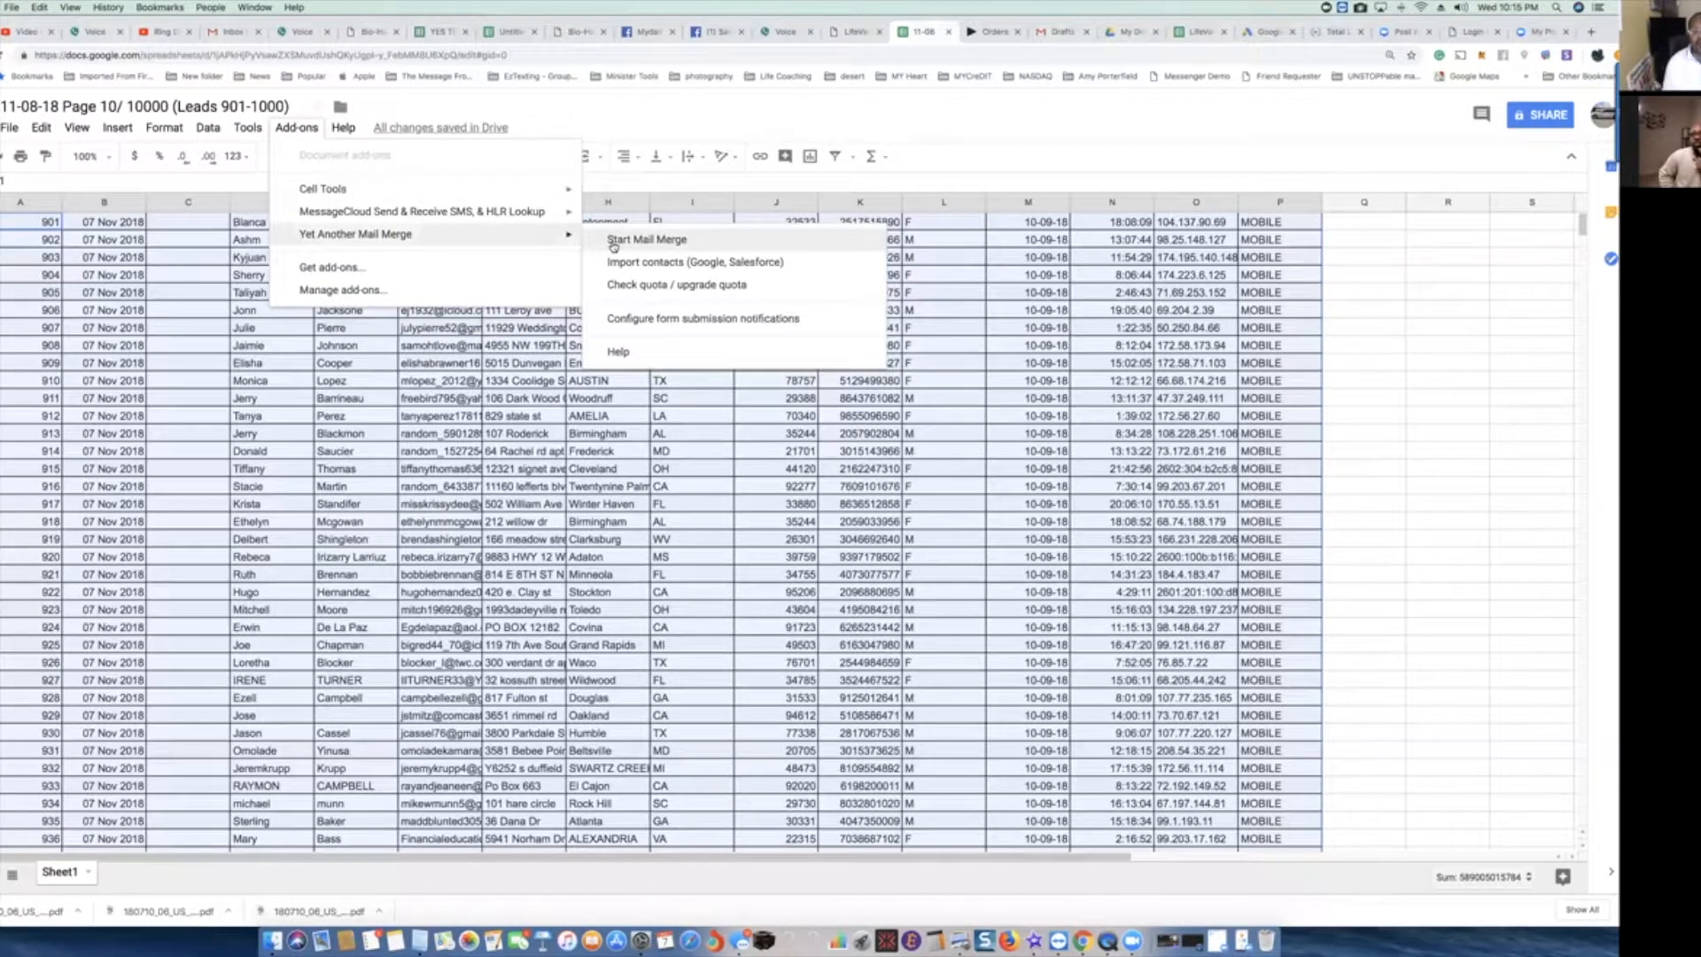
pyautogui.click(613, 241)
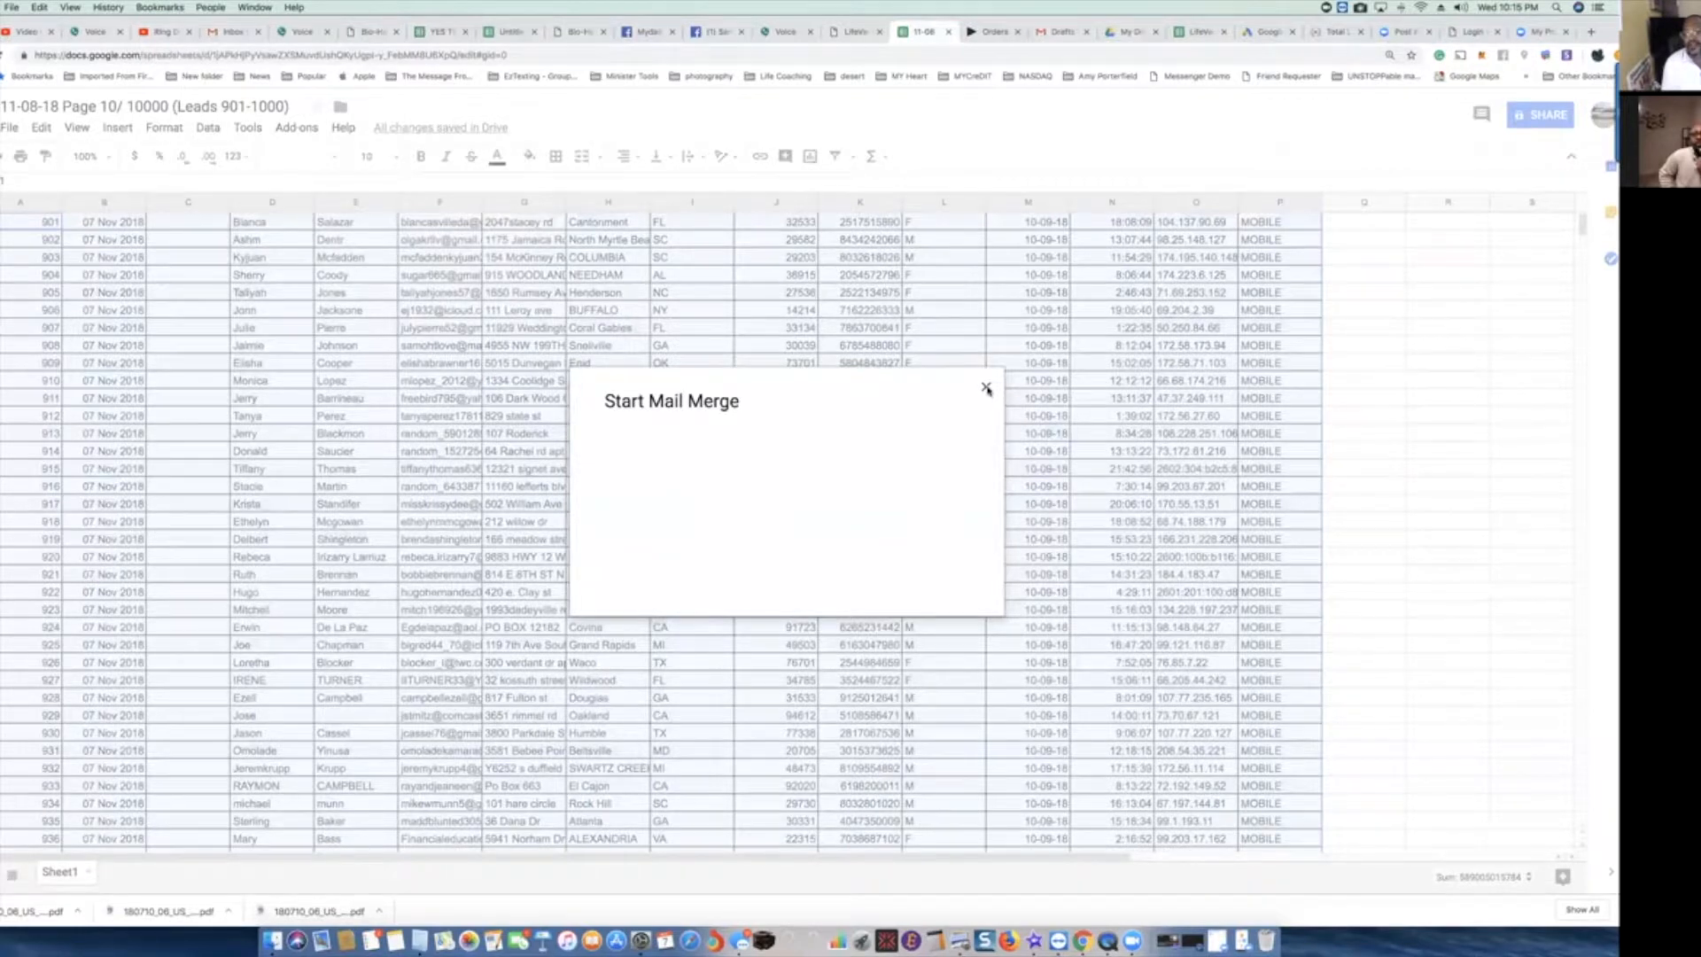
pyautogui.click(987, 389)
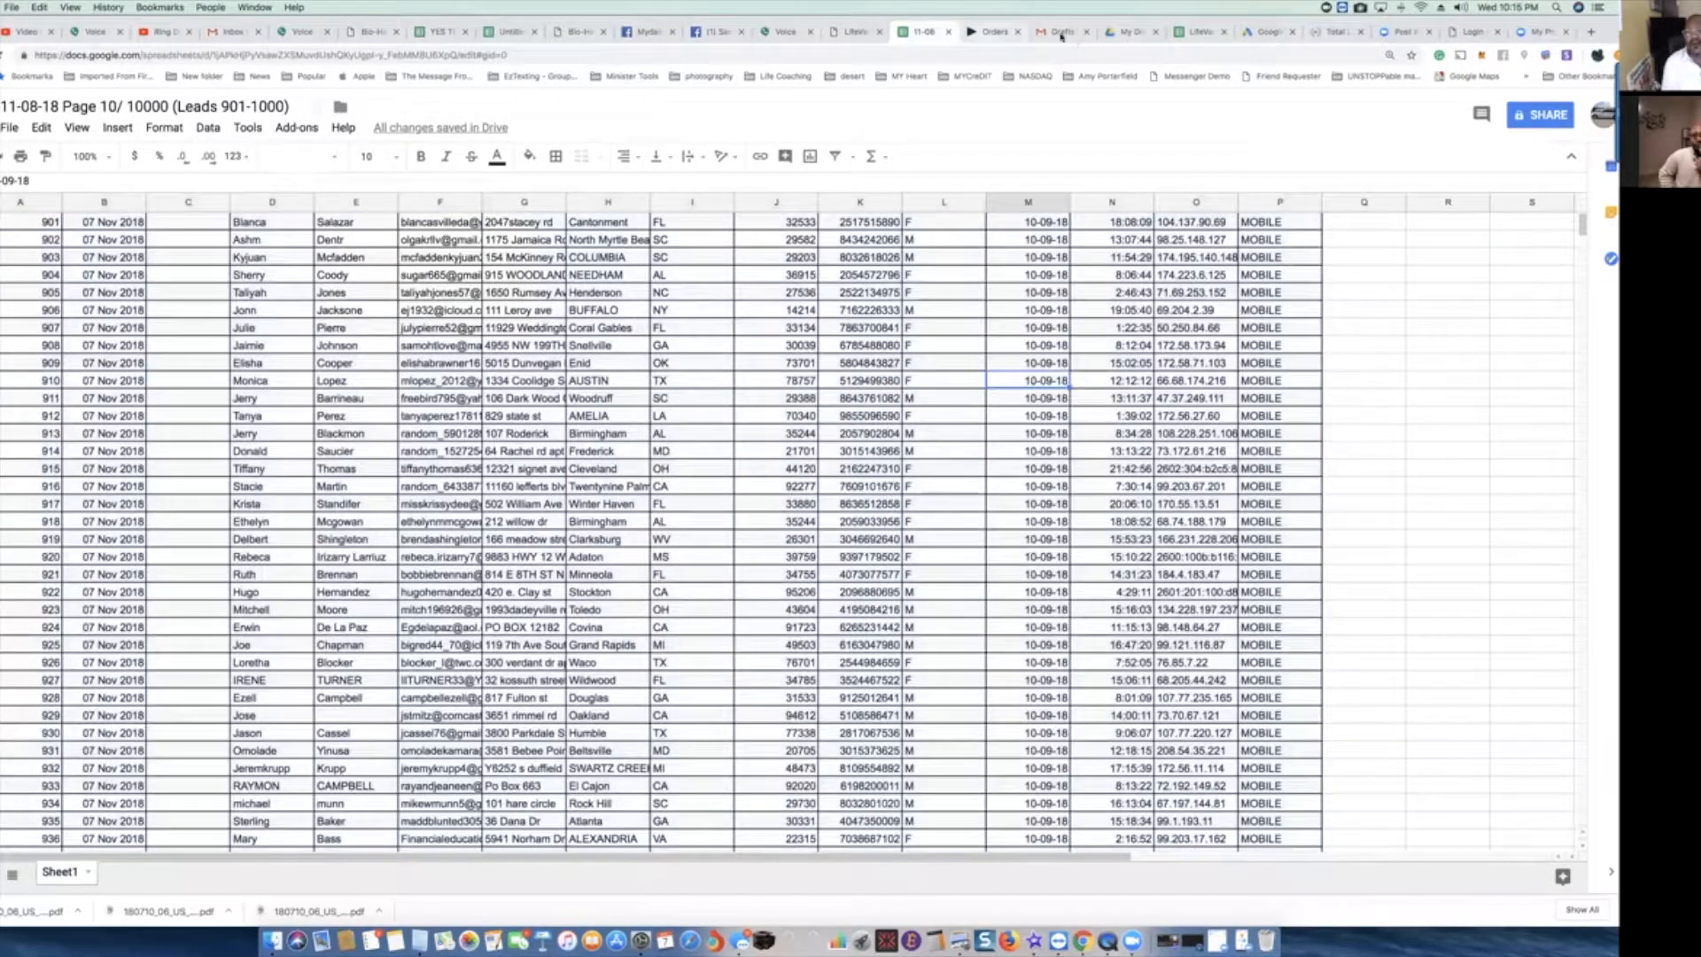
# Switch to the Gmail drafts, review the "What's In Your Toolbox #2" draft with its empty recipients field, and minimize it.
pyautogui.click(1061, 32)
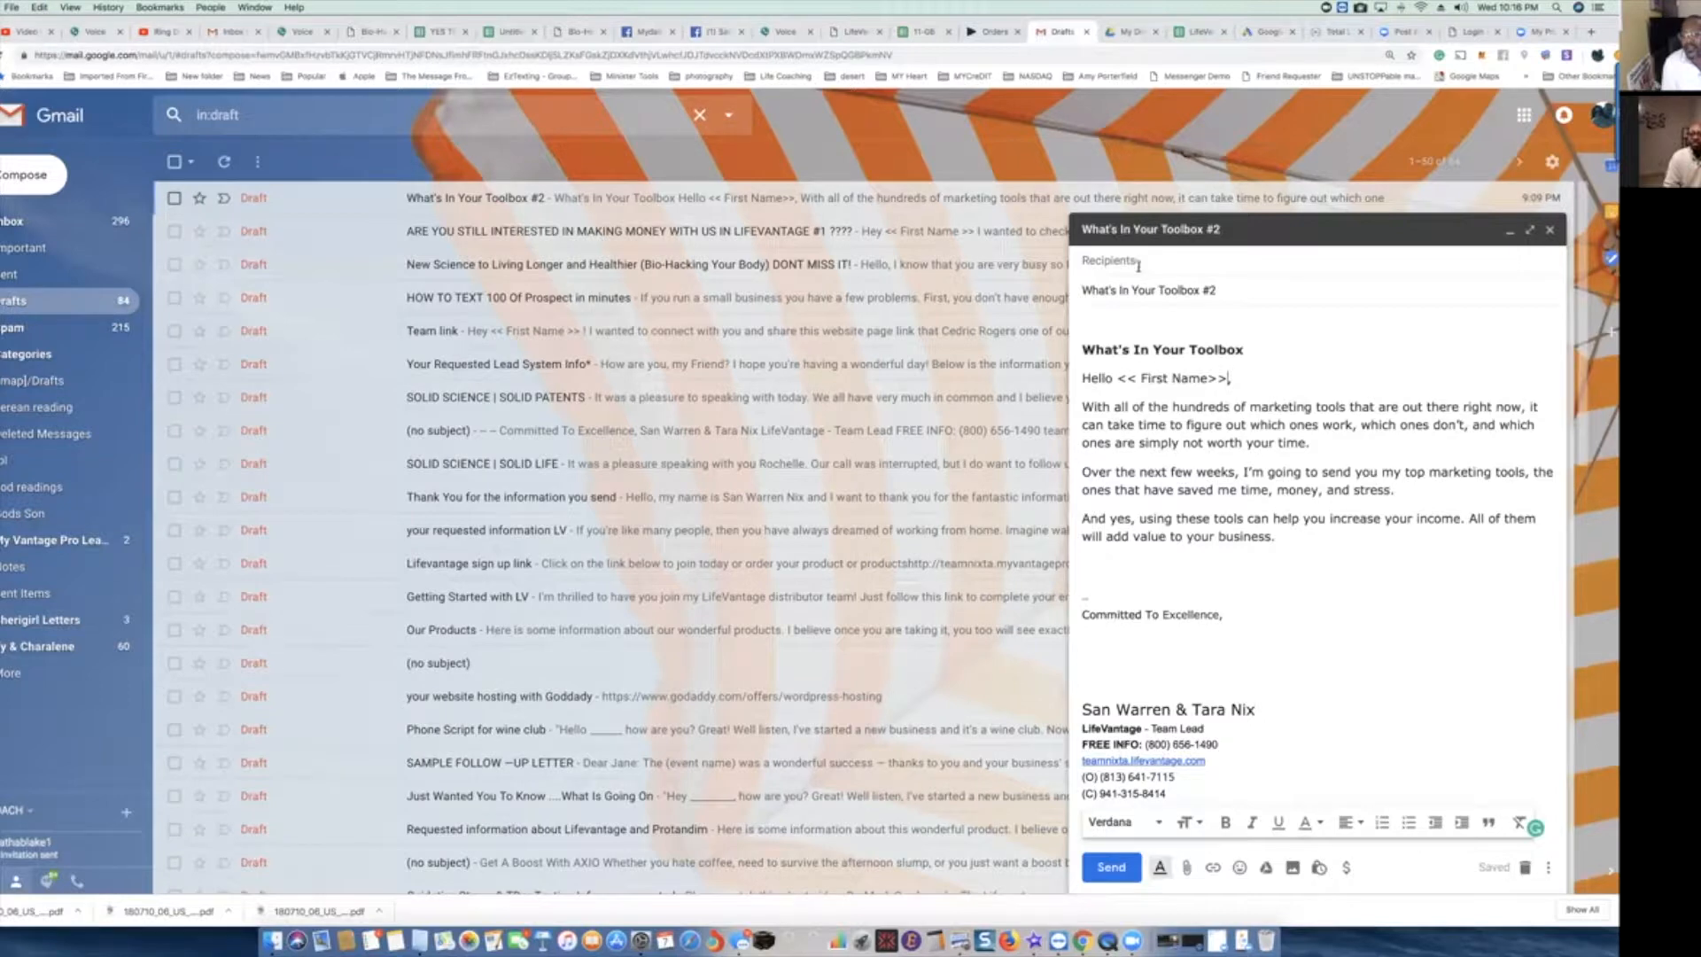
pyautogui.click(1176, 260)
pyautogui.click(1385, 231)
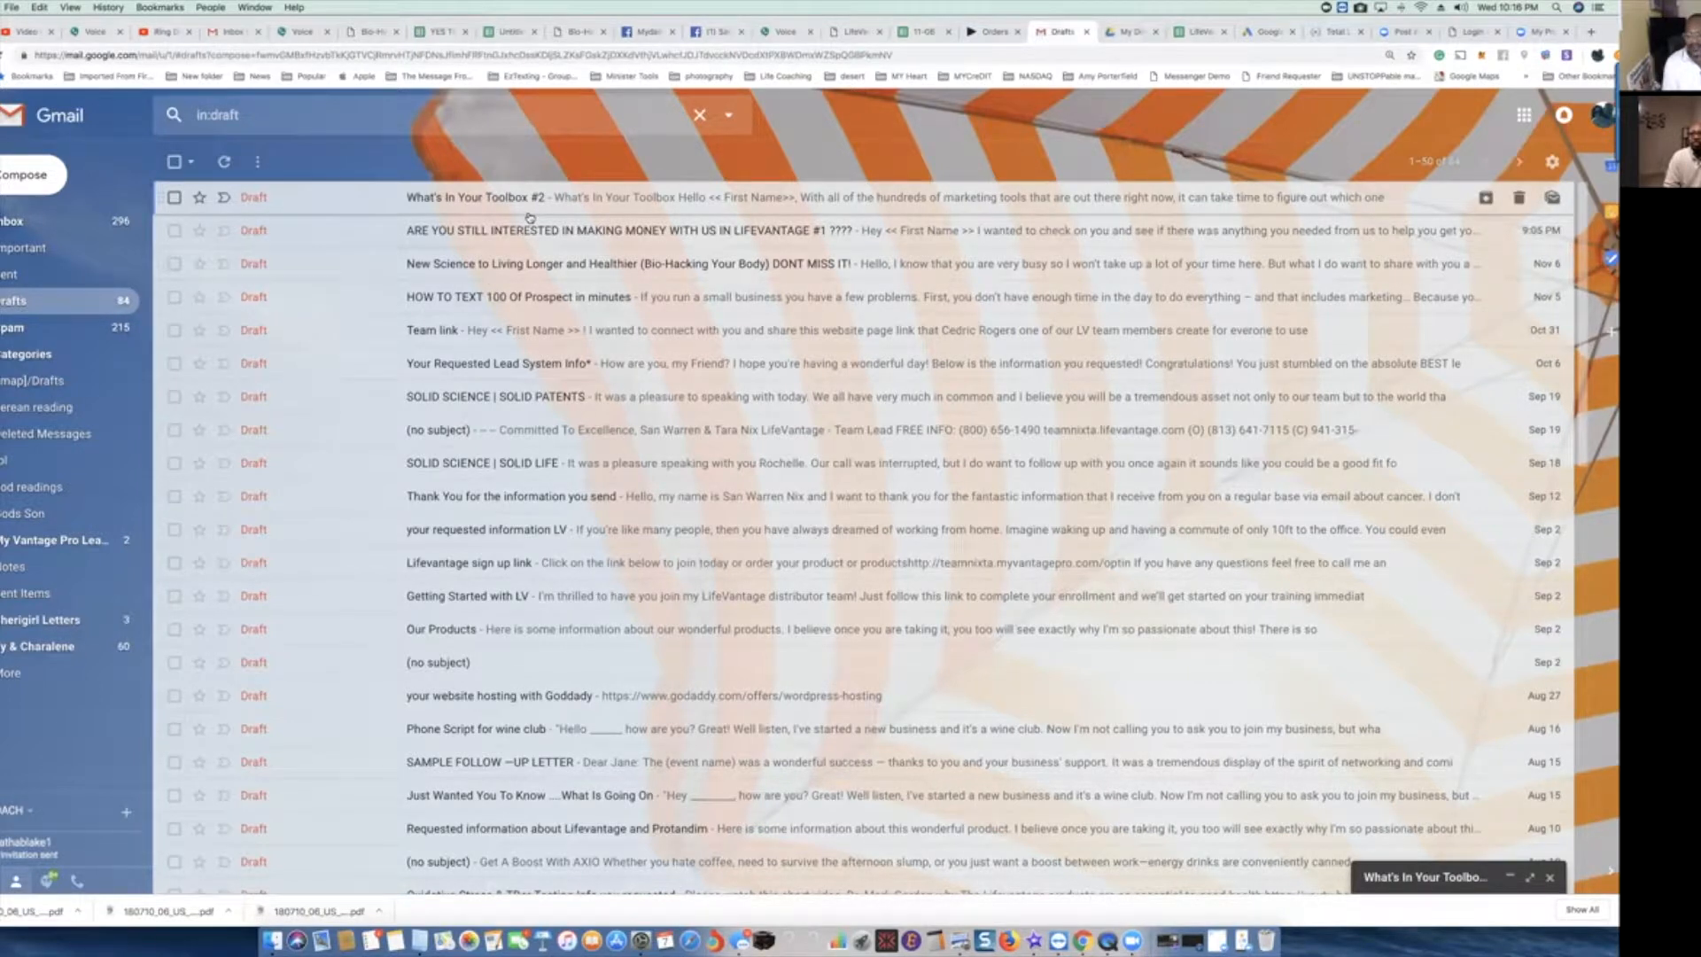
# Open Sheet2 of the LifeVange Team spreadsheet, and reopen the "What's In Your Toolbox #2" draft in Gmail to compare its First Name placeholder.
pyautogui.click(1196, 33)
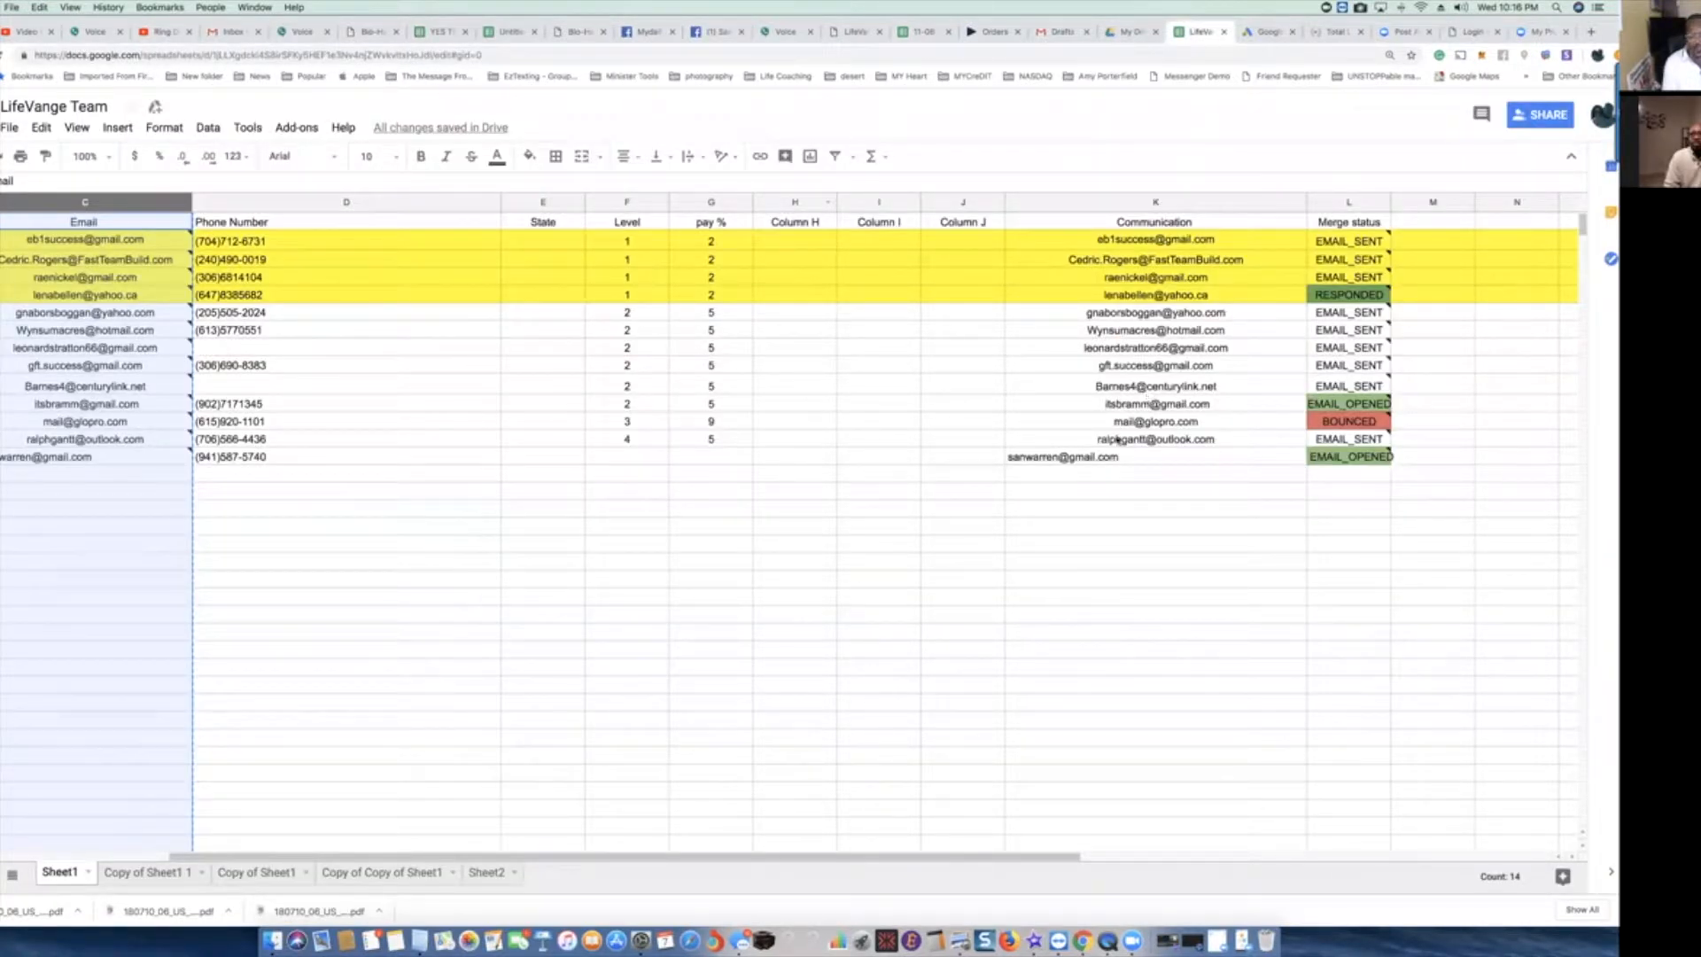
pyautogui.click(499, 872)
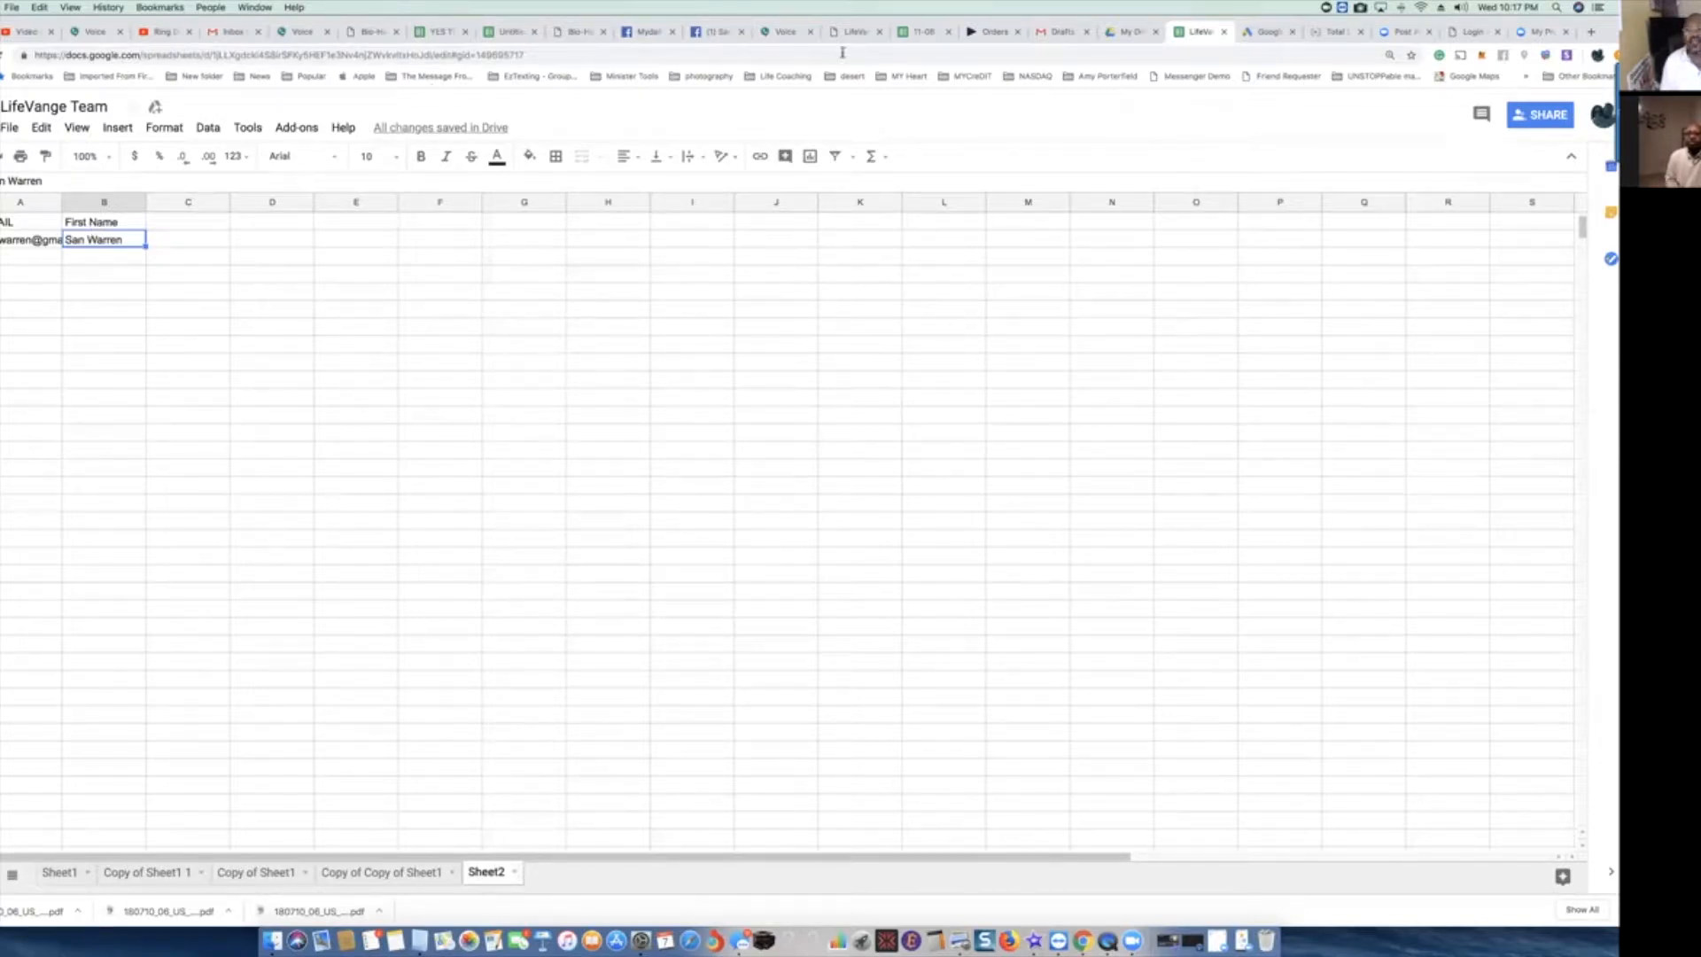
pyautogui.click(1059, 32)
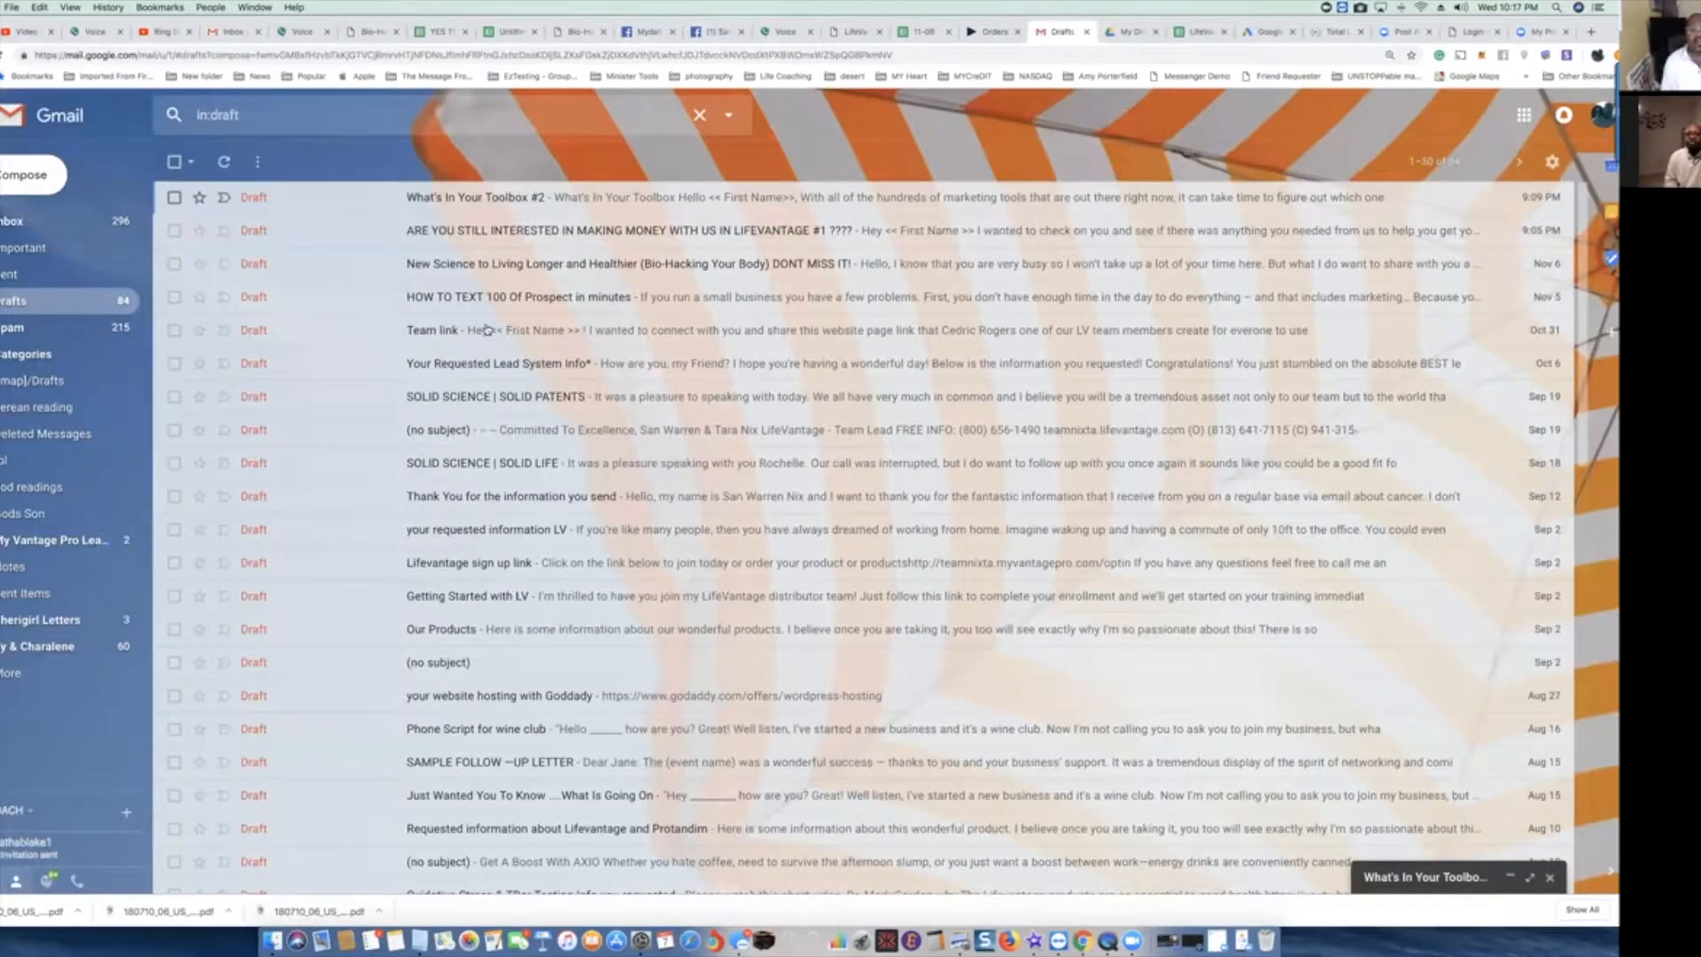
pyautogui.click(496, 206)
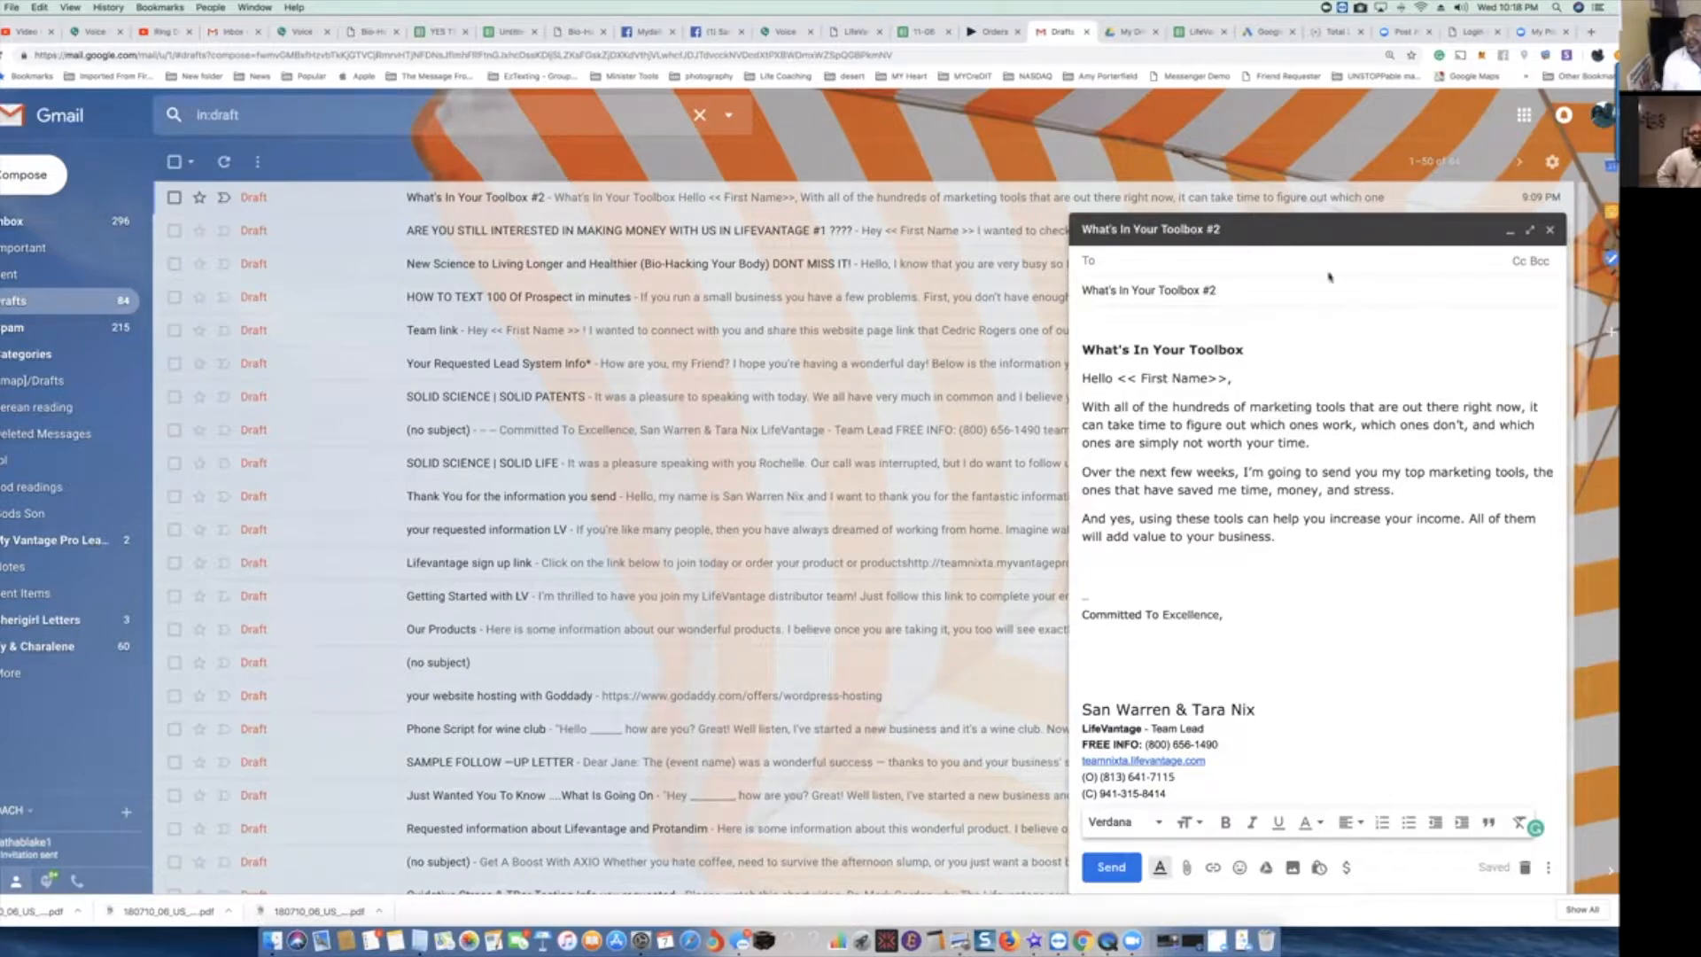
# Start a Yet Another Mail Merge from Sheet2 of the LifeVange Team spreadsheet with EMAIL as the recipients column, continuing past the plan offers.
pyautogui.click(1196, 32)
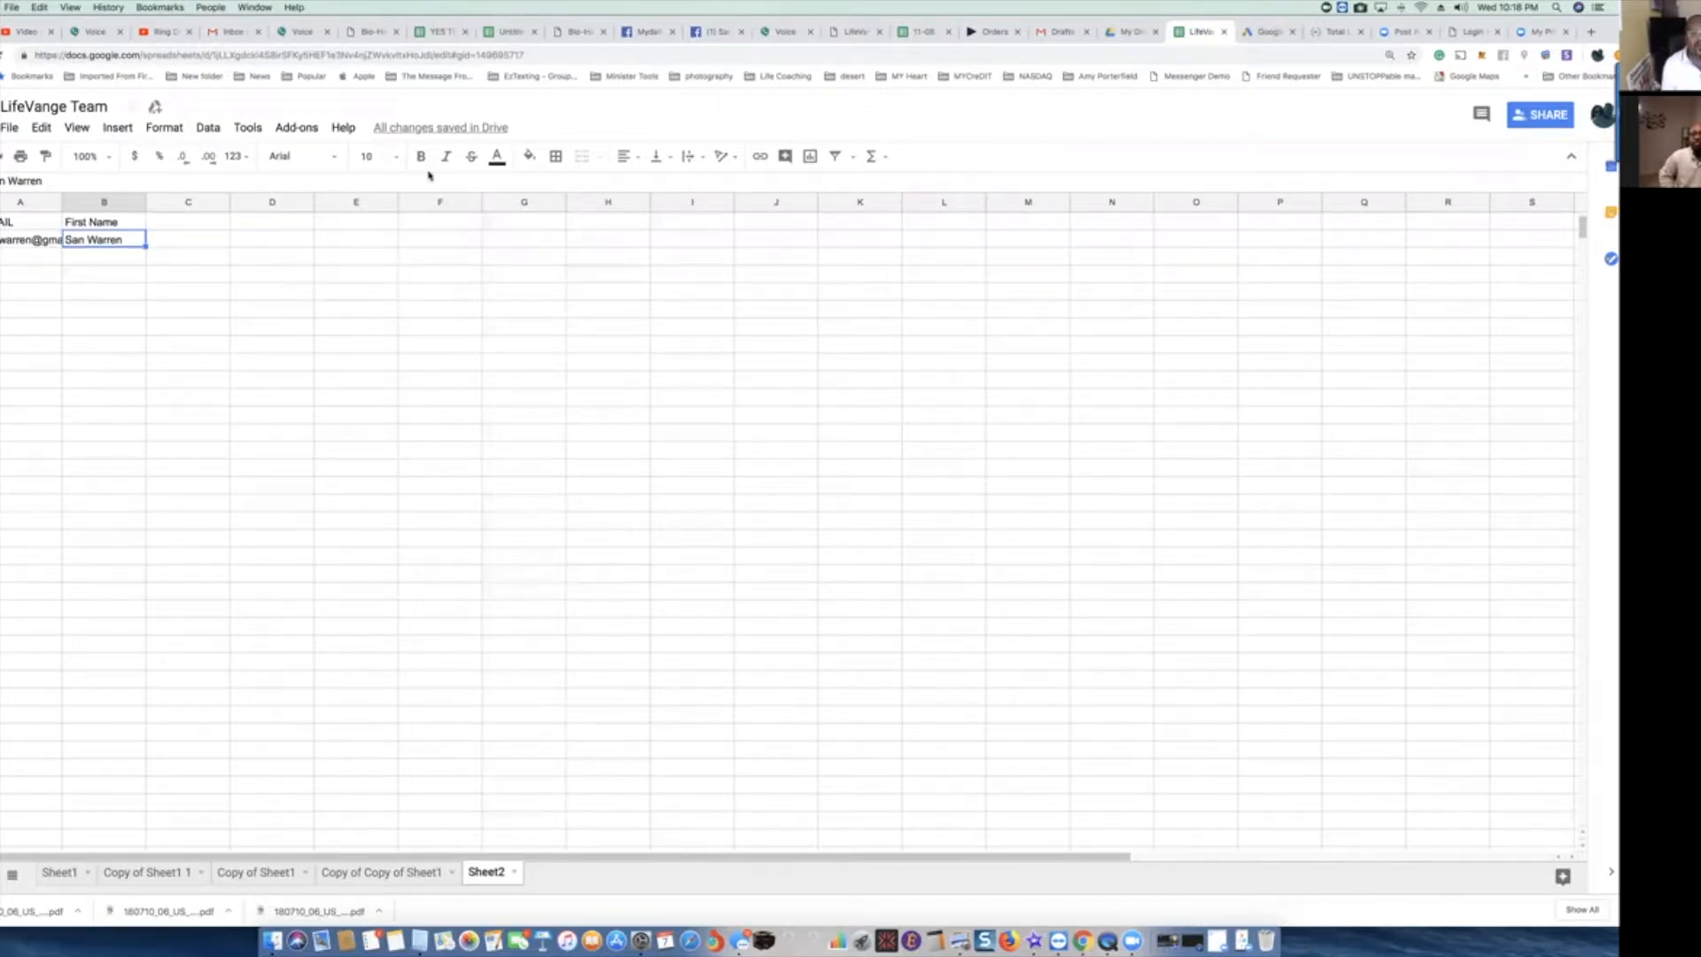
pyautogui.click(317, 132)
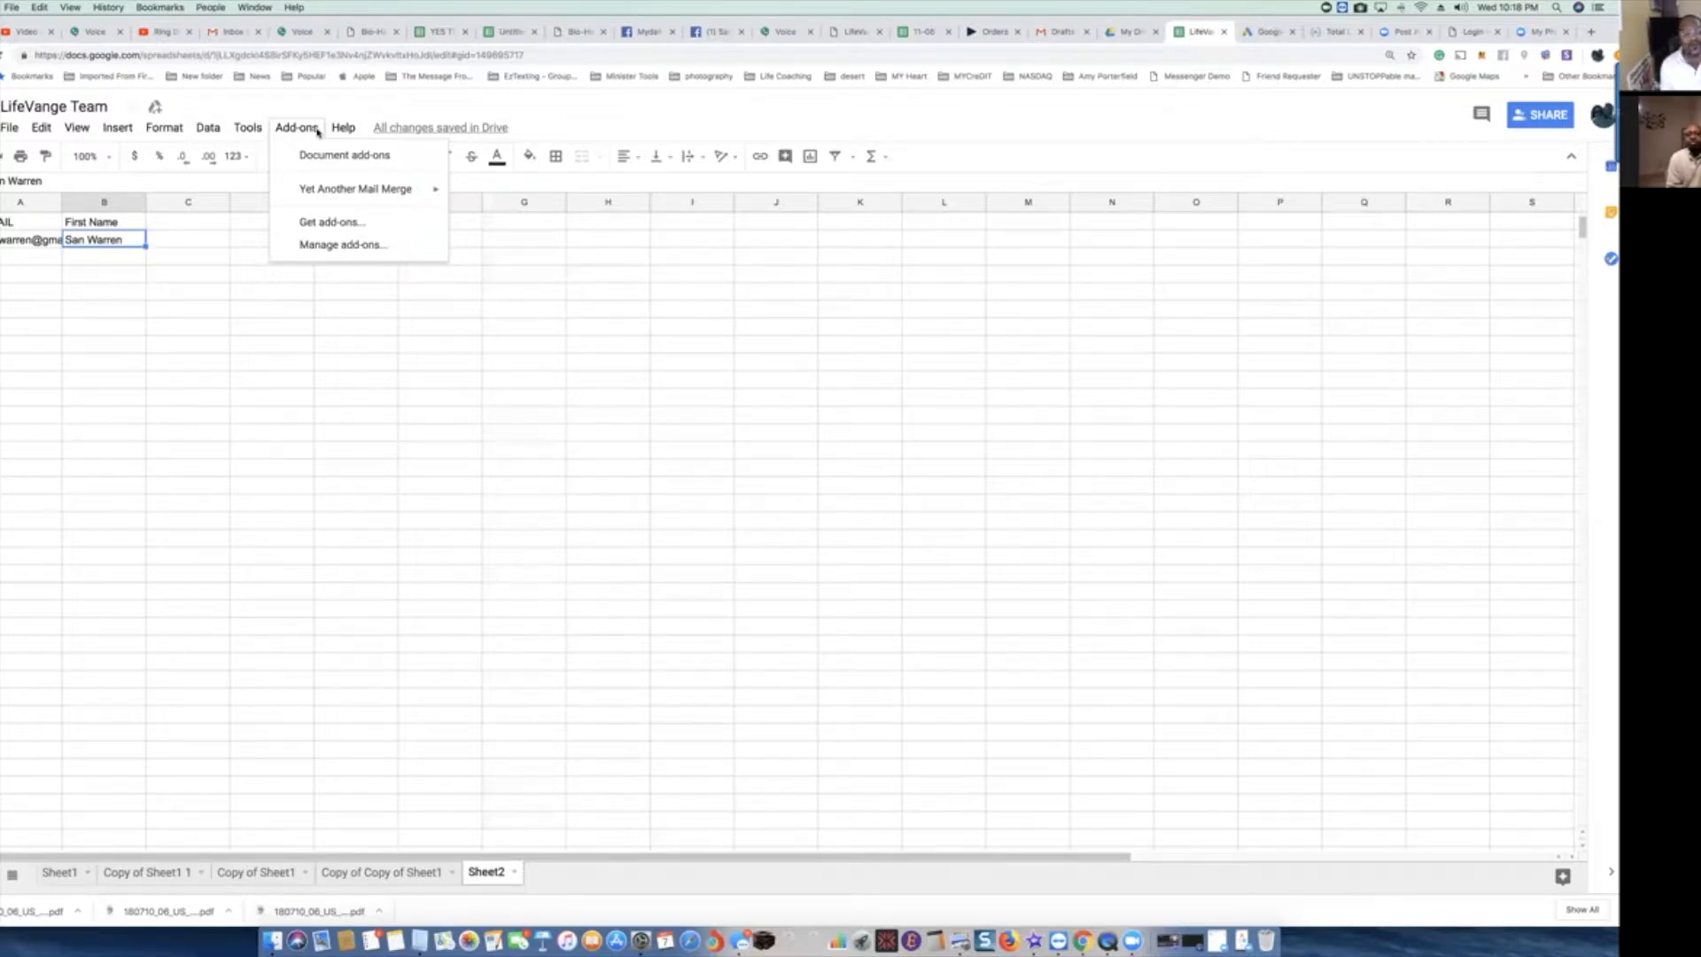
pyautogui.moveTo(325, 190)
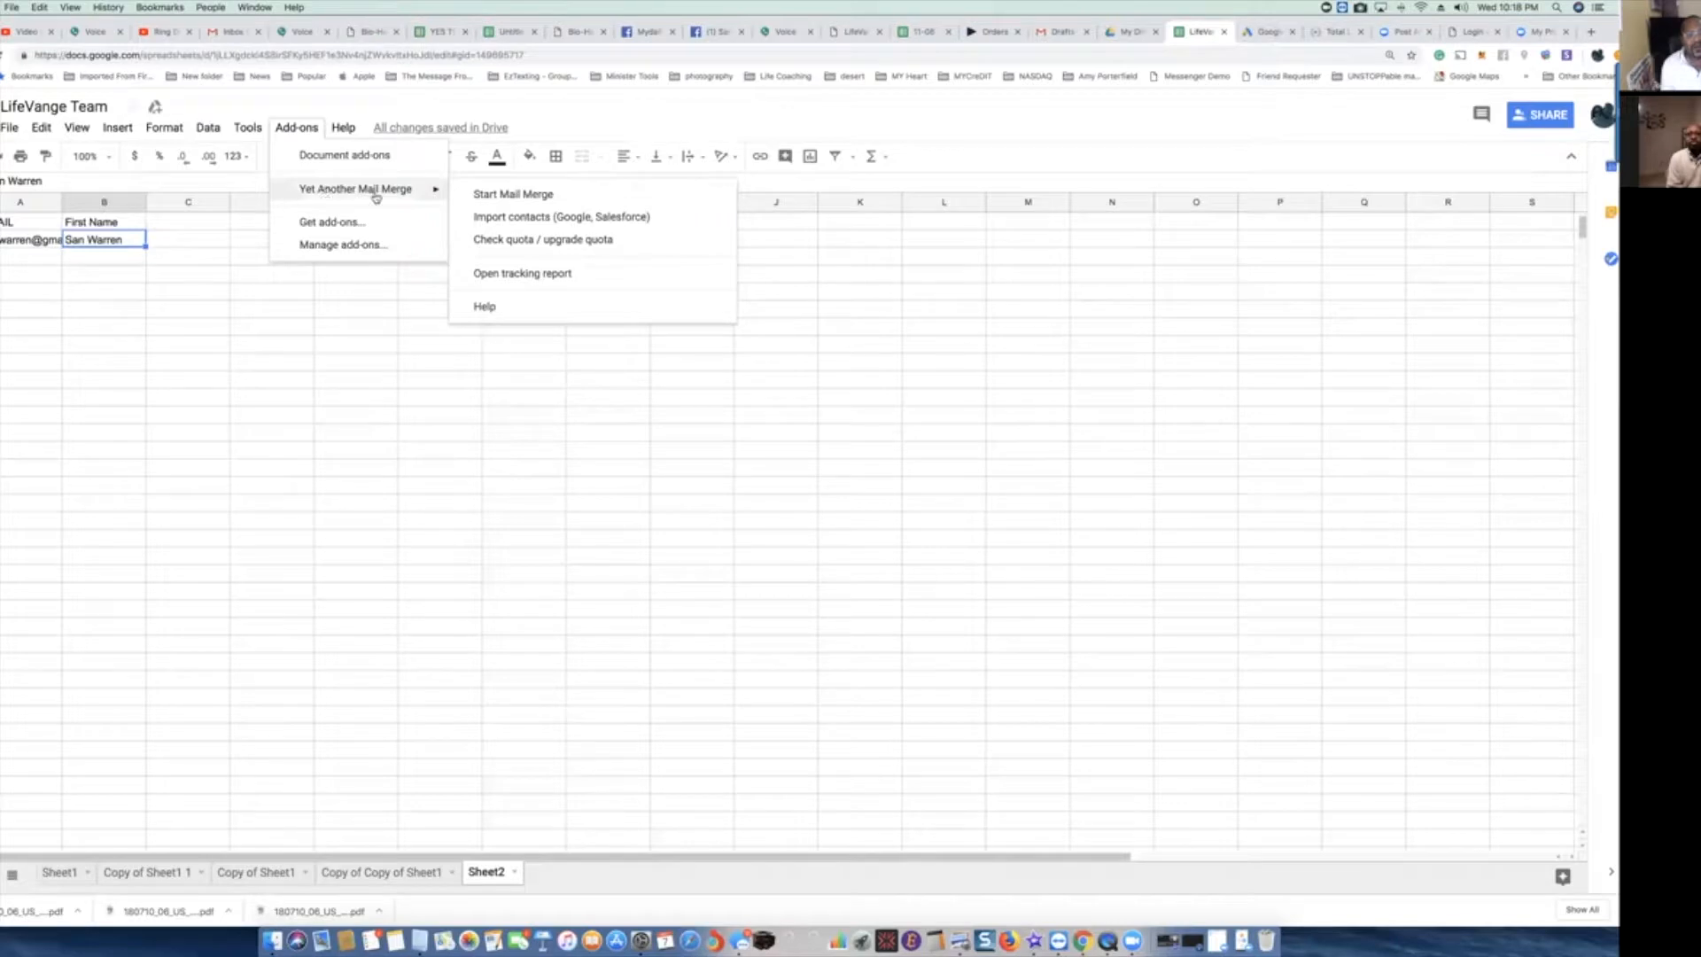
pyautogui.click(509, 201)
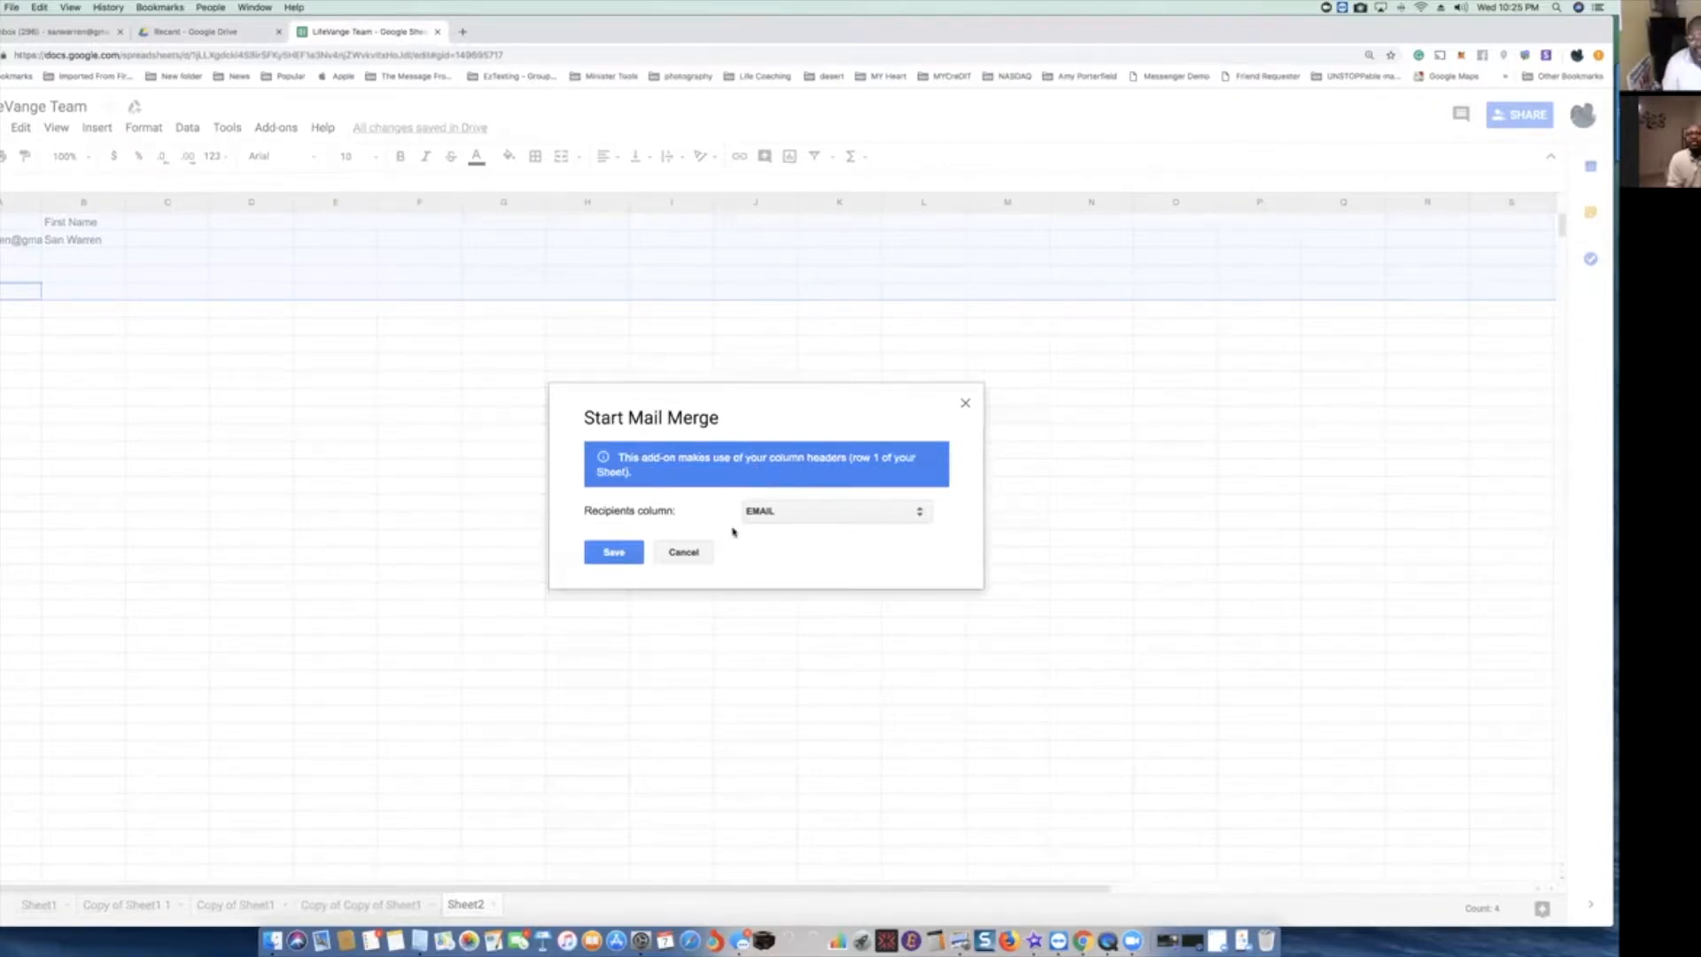
pyautogui.click(780, 513)
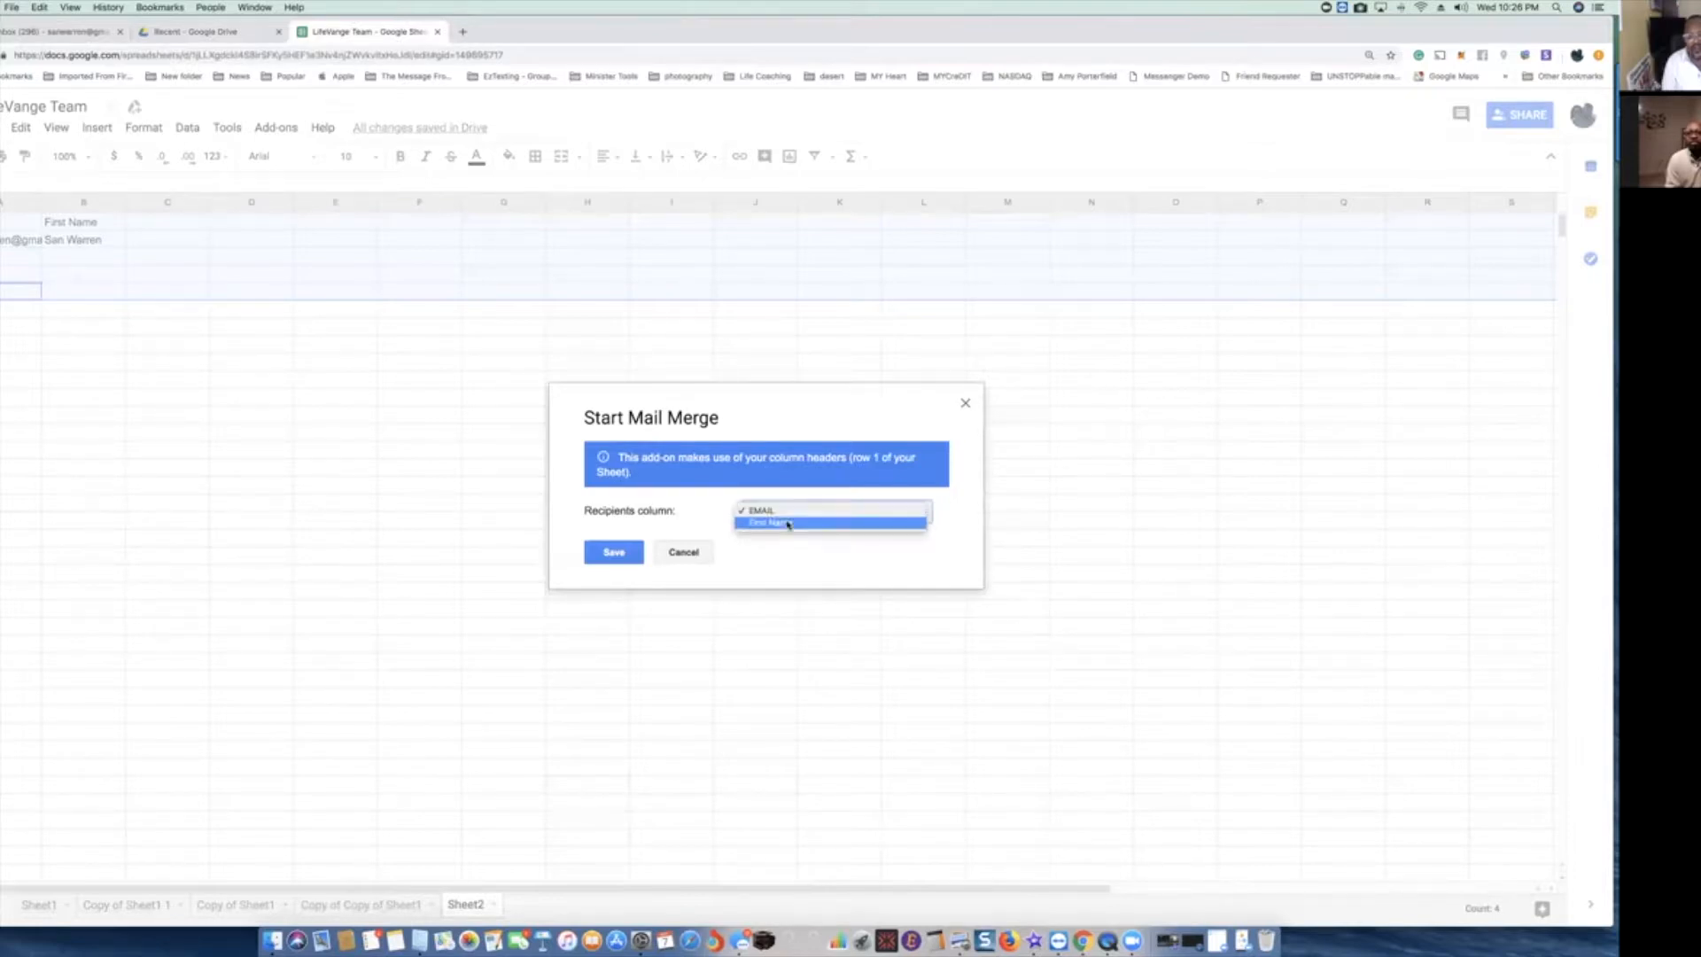
pyautogui.click(787, 513)
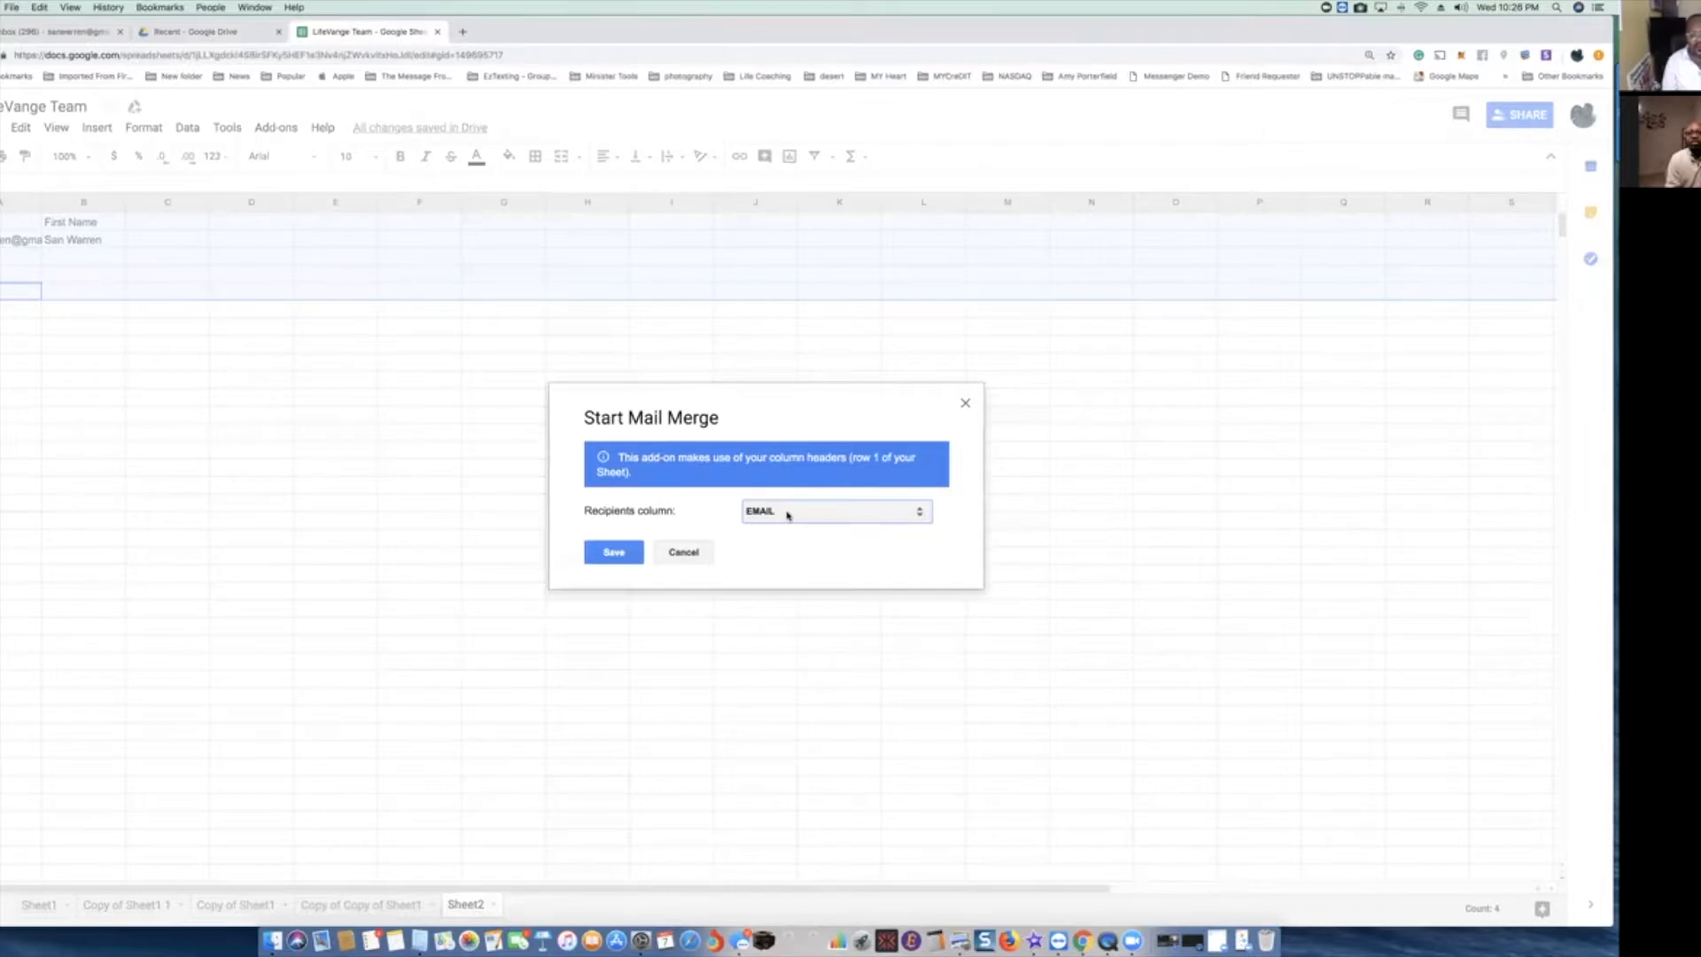
pyautogui.click(626, 553)
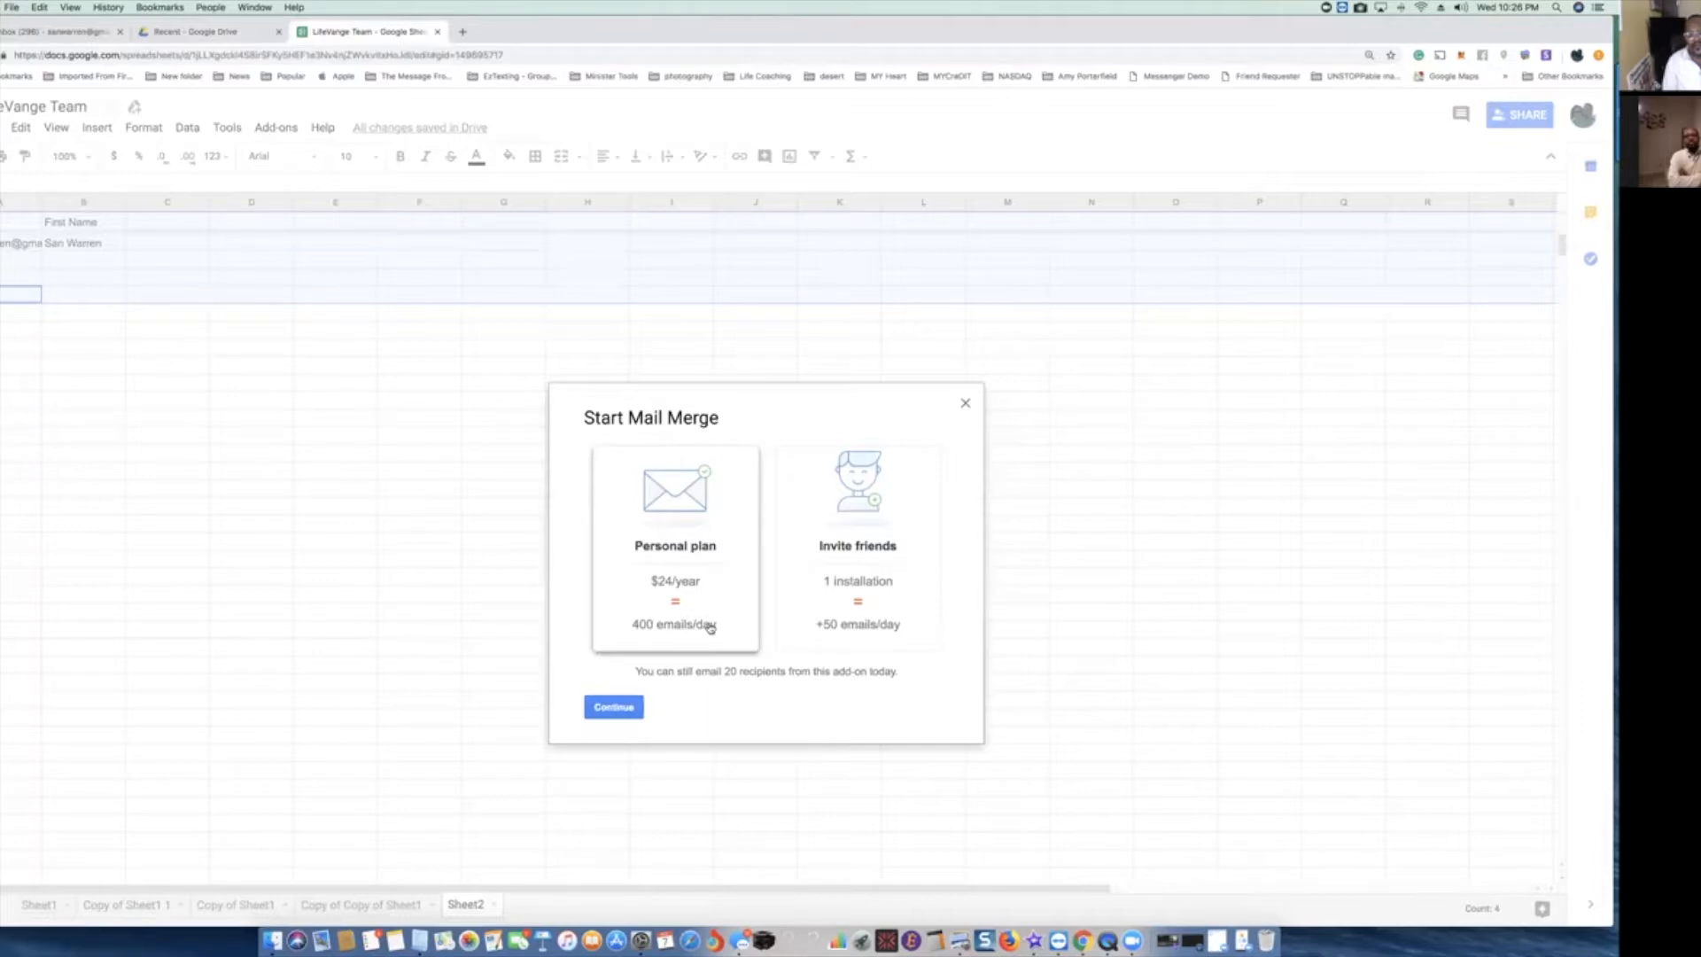
pyautogui.click(860, 582)
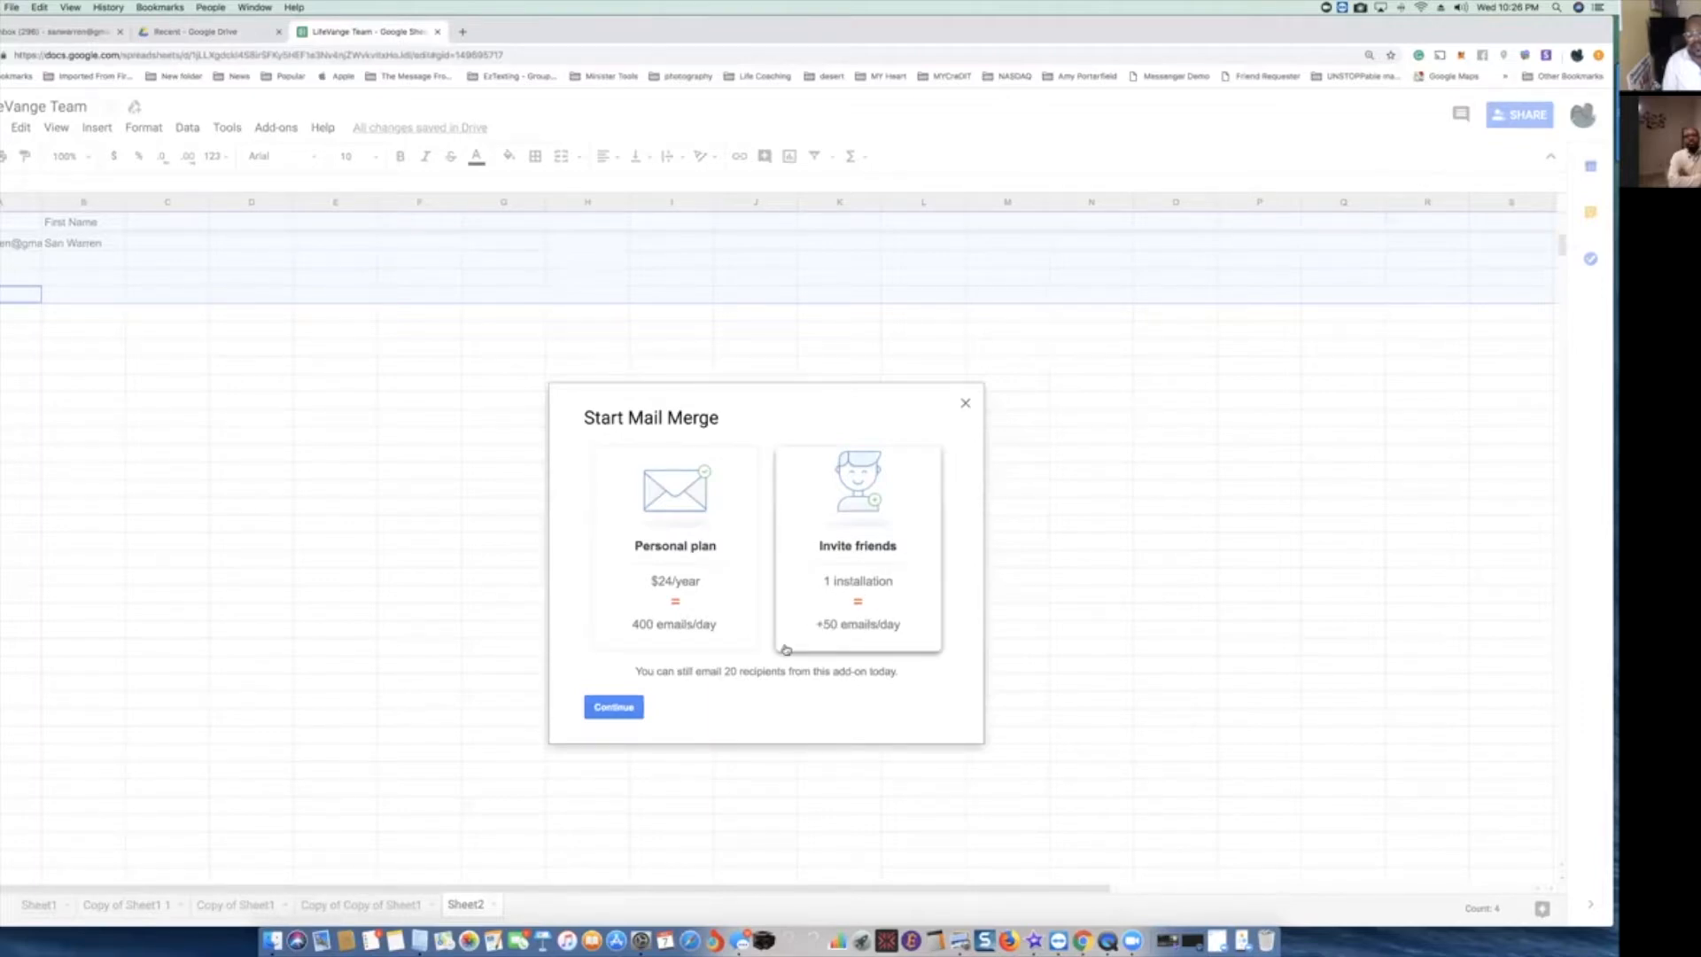
pyautogui.click(614, 707)
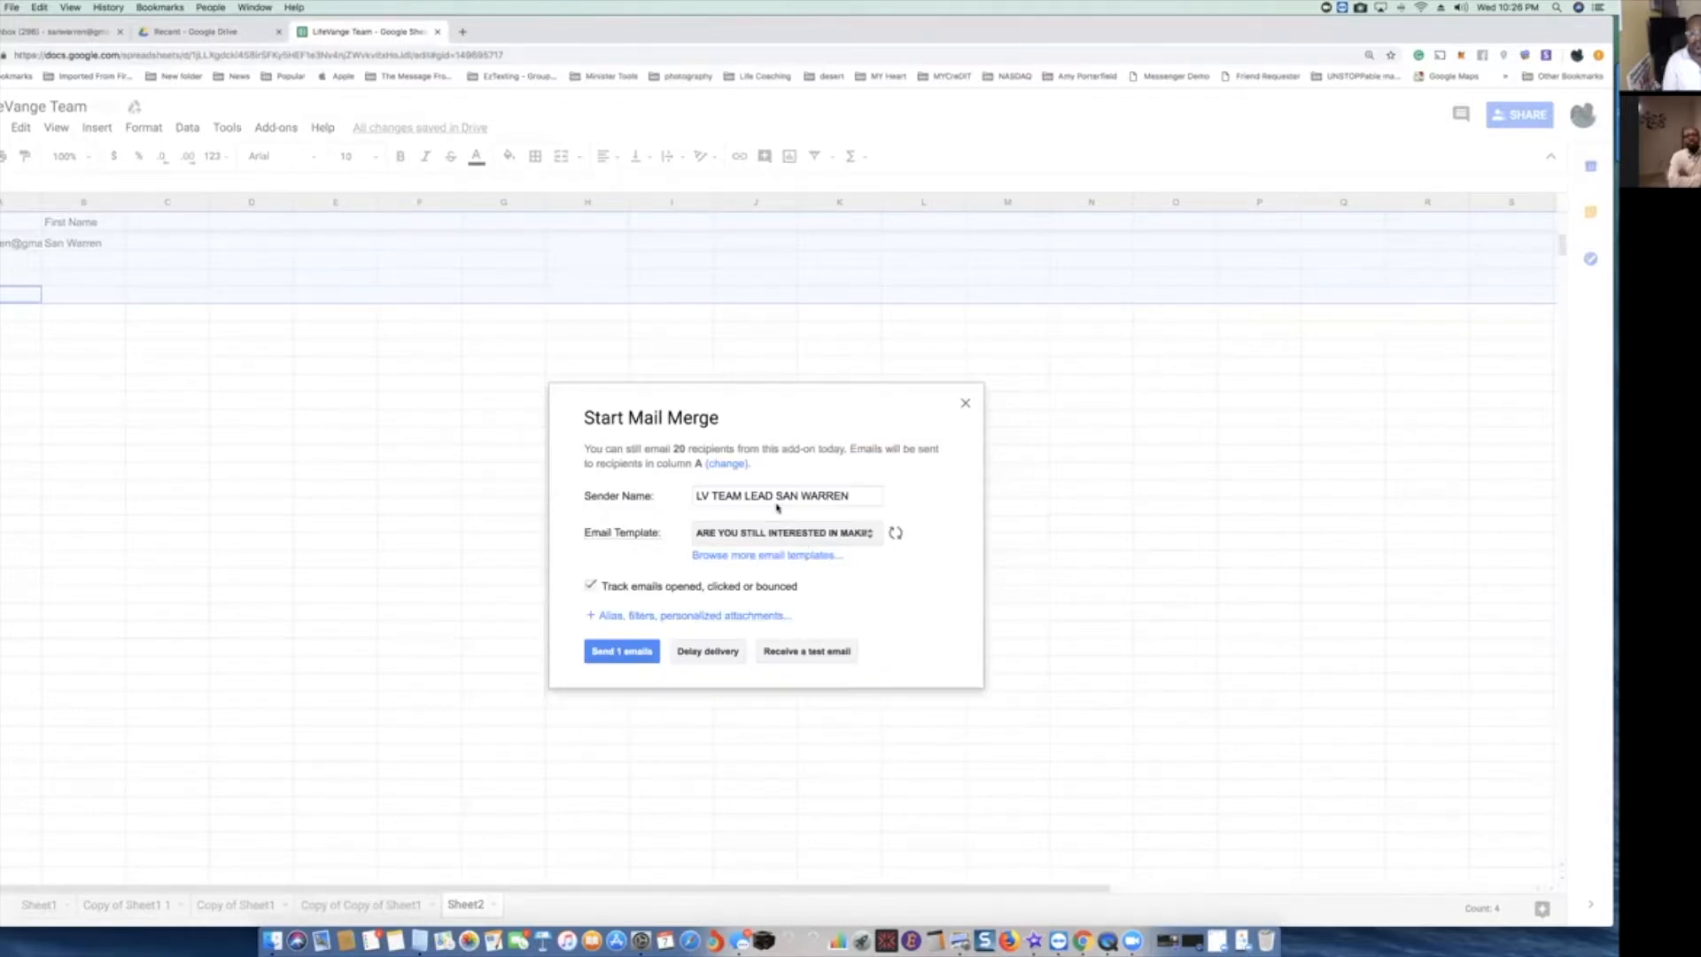
# Replace the mail merge's sender name with "Hey Team".
pyautogui.click(849, 496)
pyautogui.moveTo(849, 496); pyautogui.dragTo(682, 500)
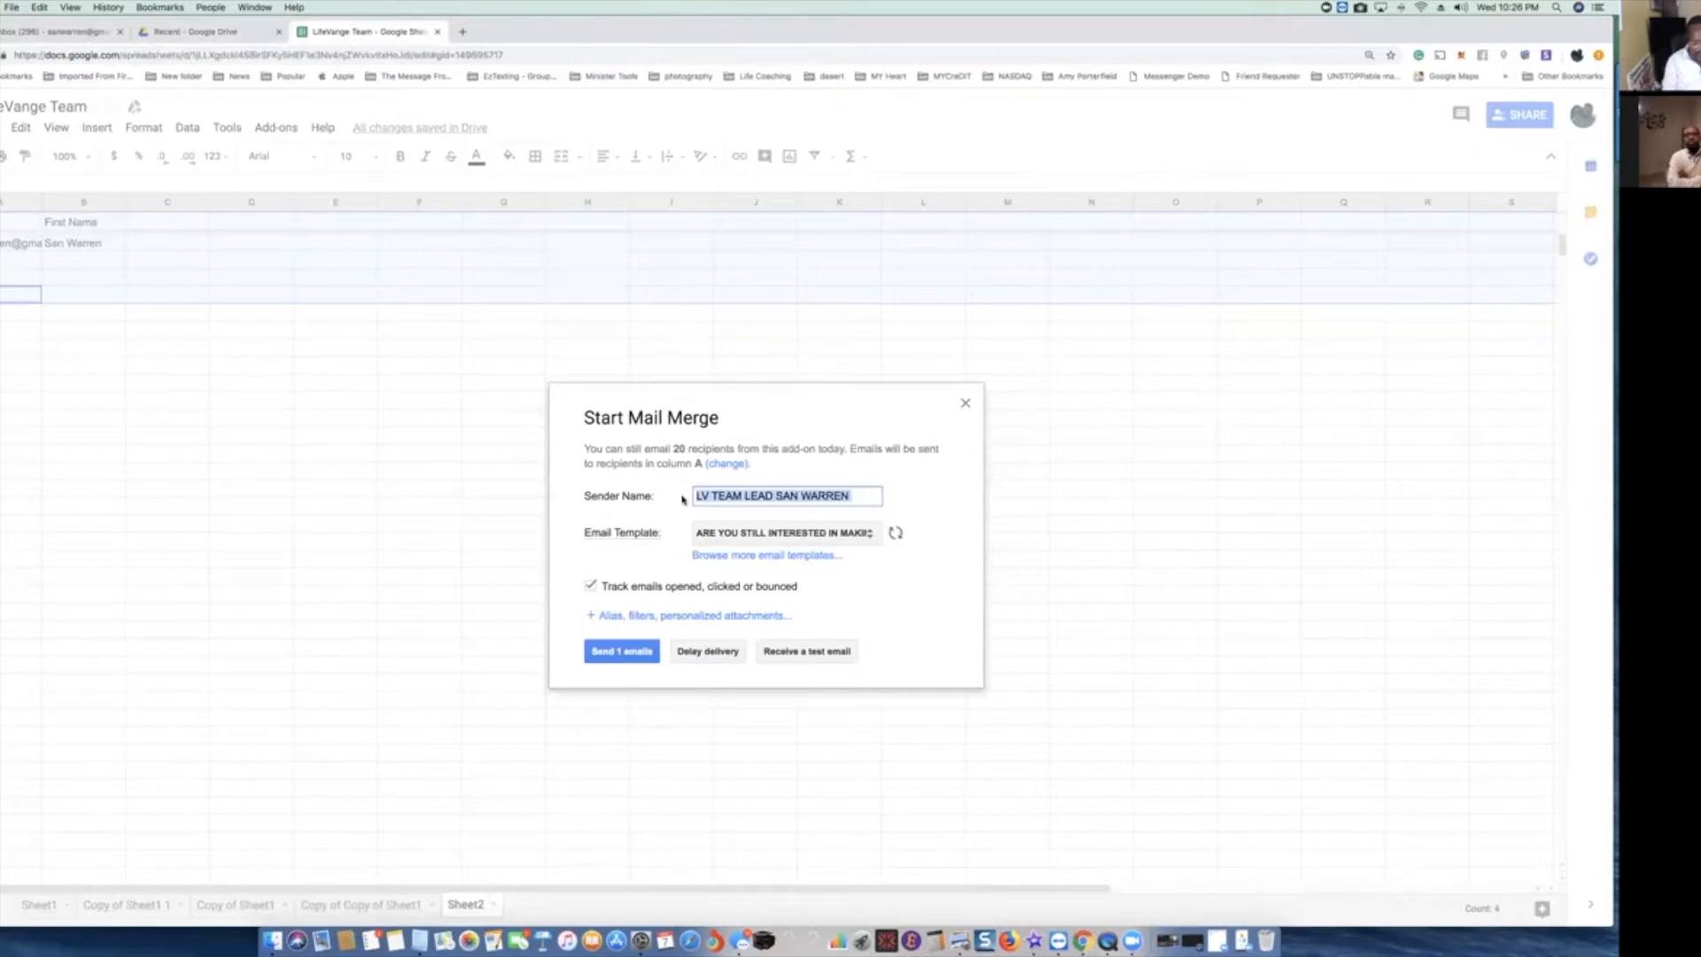
pyautogui.write('HEy Team')
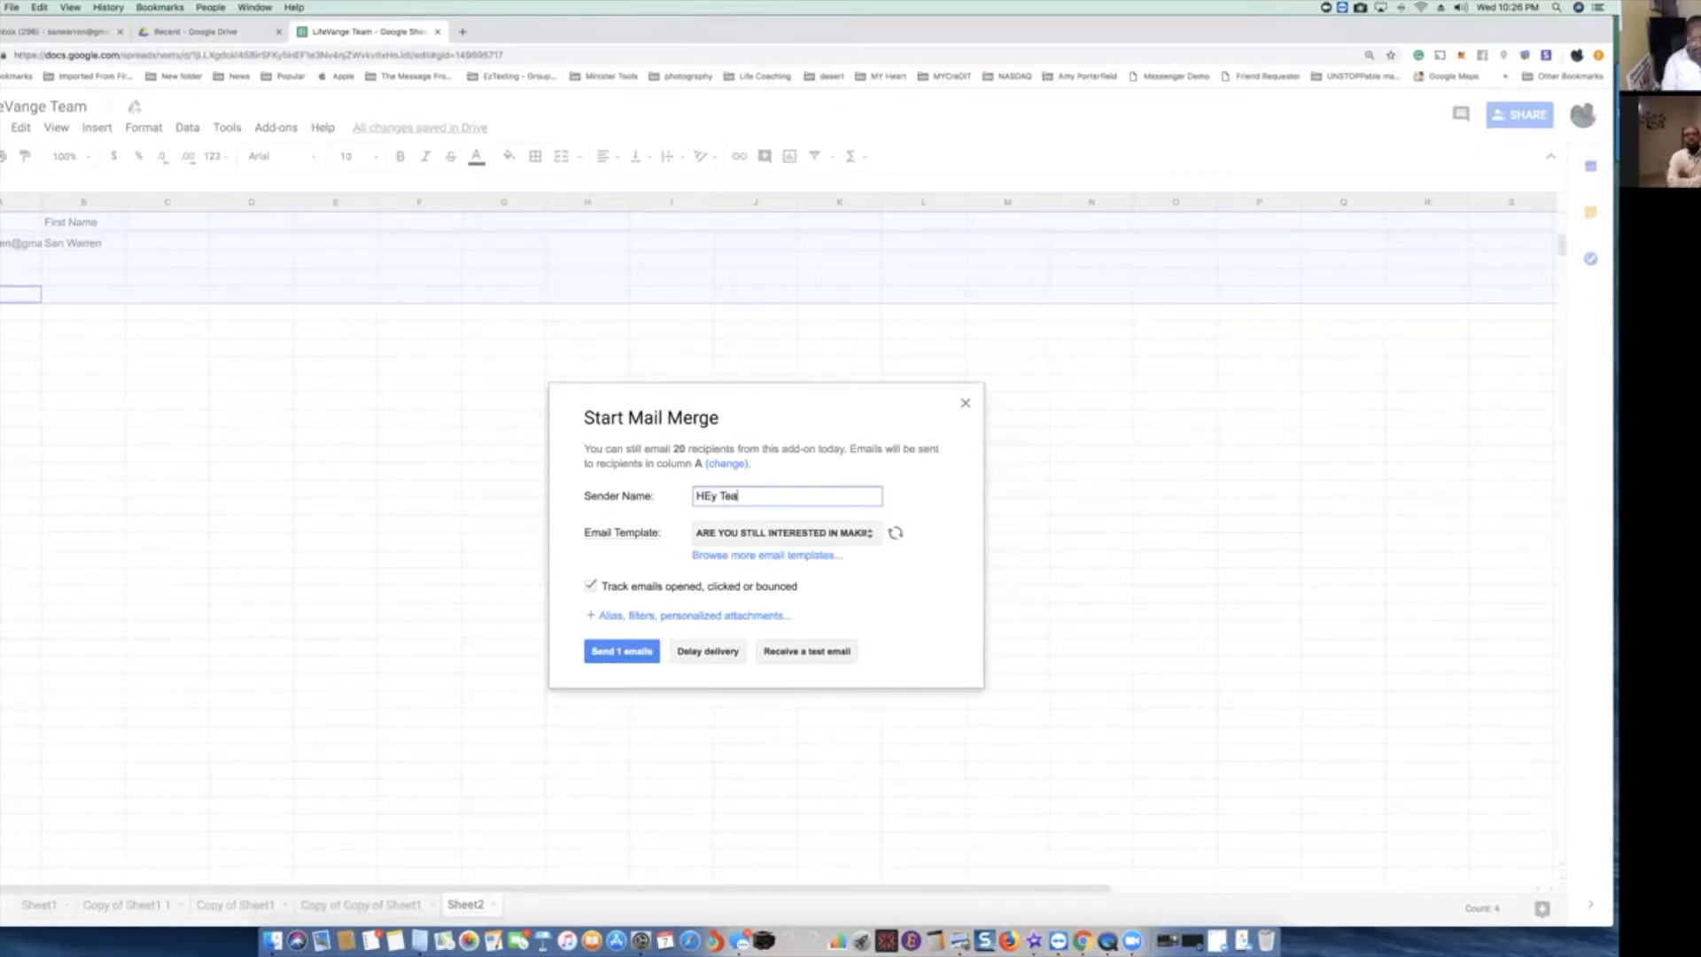
pyautogui.click(709, 495)
pyautogui.press('BackSpace')
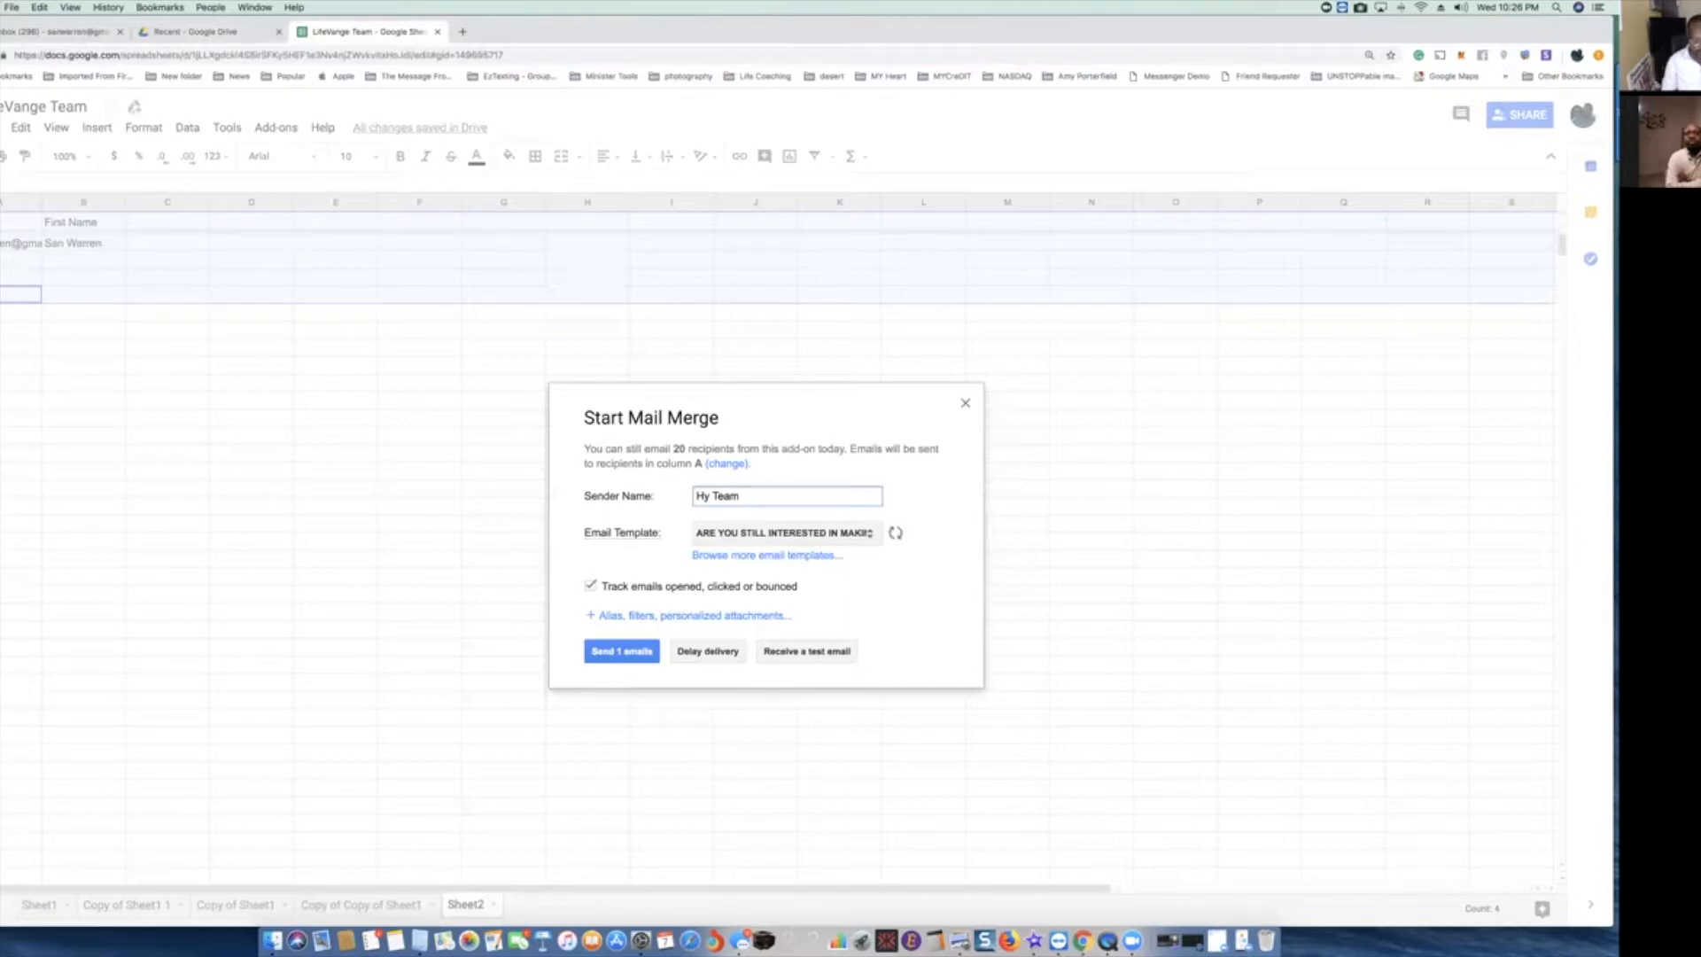
pyautogui.write('e')
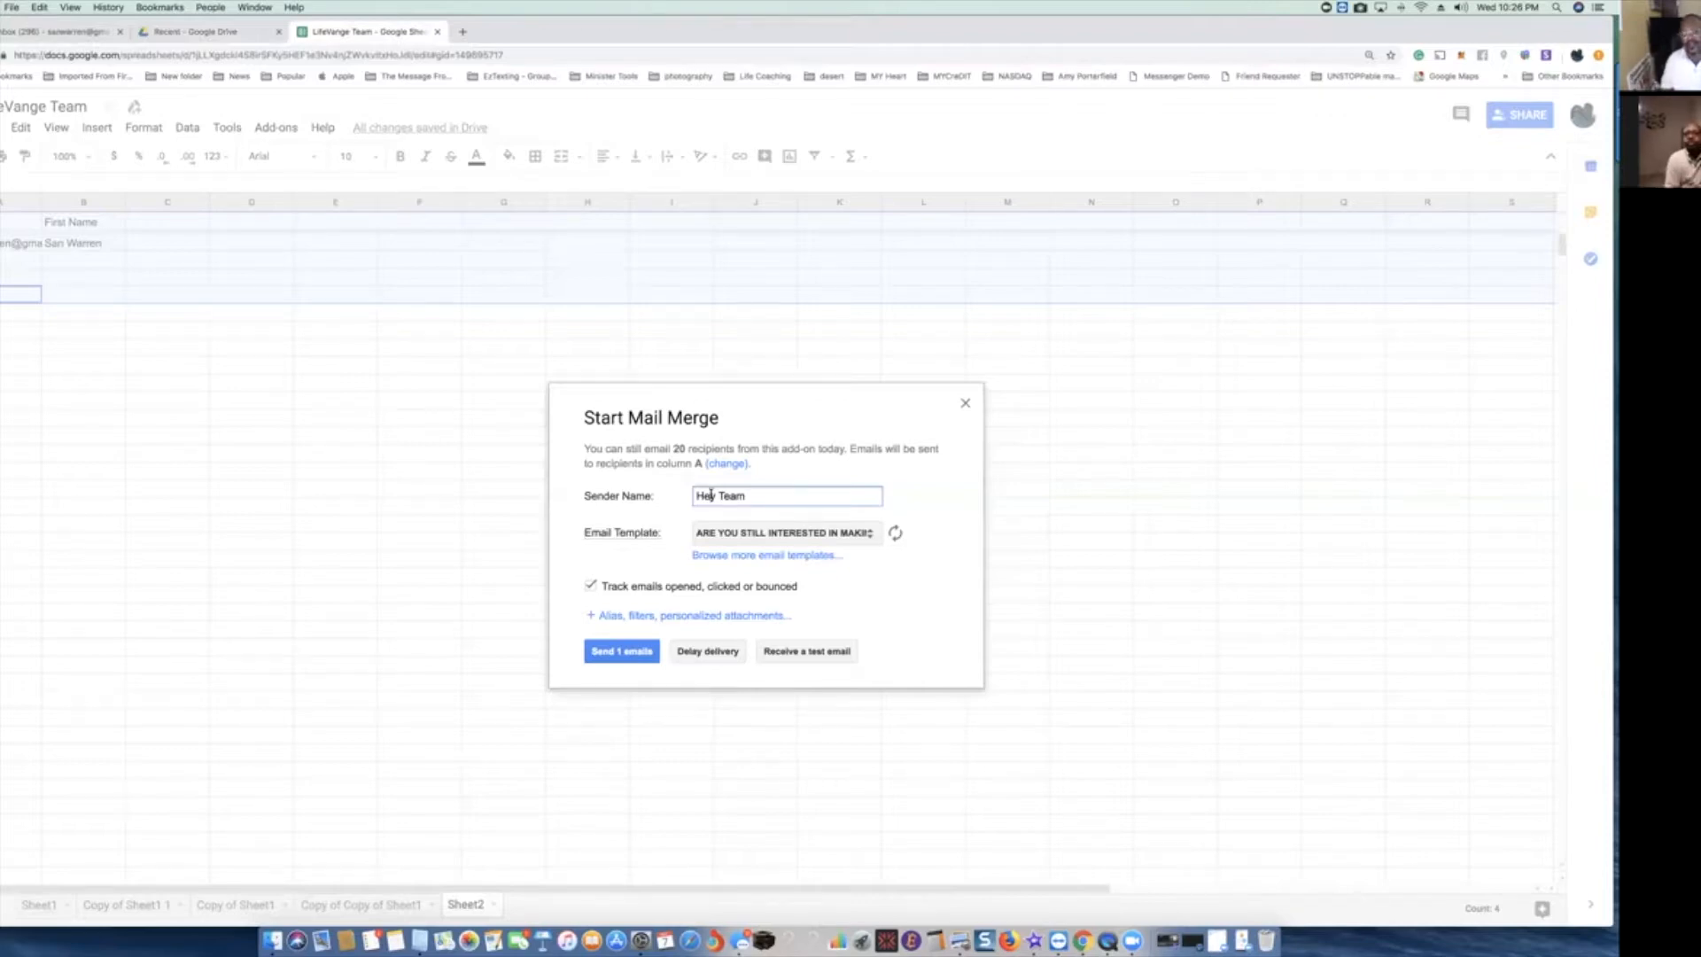
# Choose the "What's In Your Toolbox #2" email template, send the merge email with tracking kept on, and close the confirmation.
pyautogui.click(754, 534)
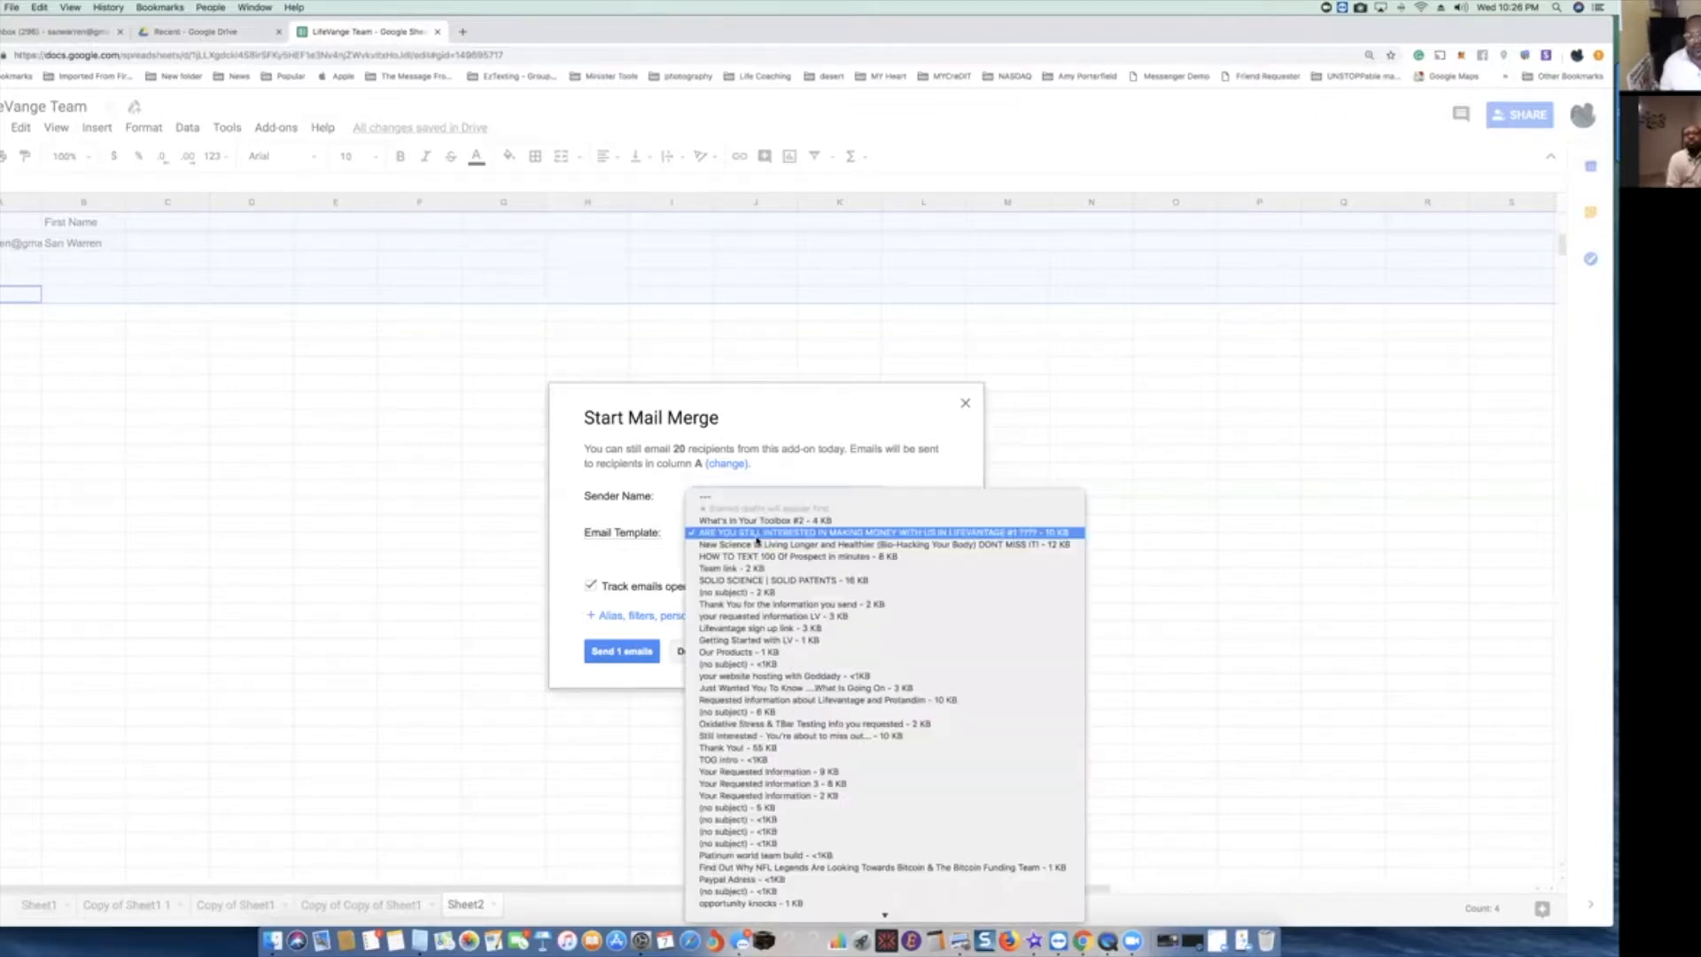
pyautogui.click(761, 522)
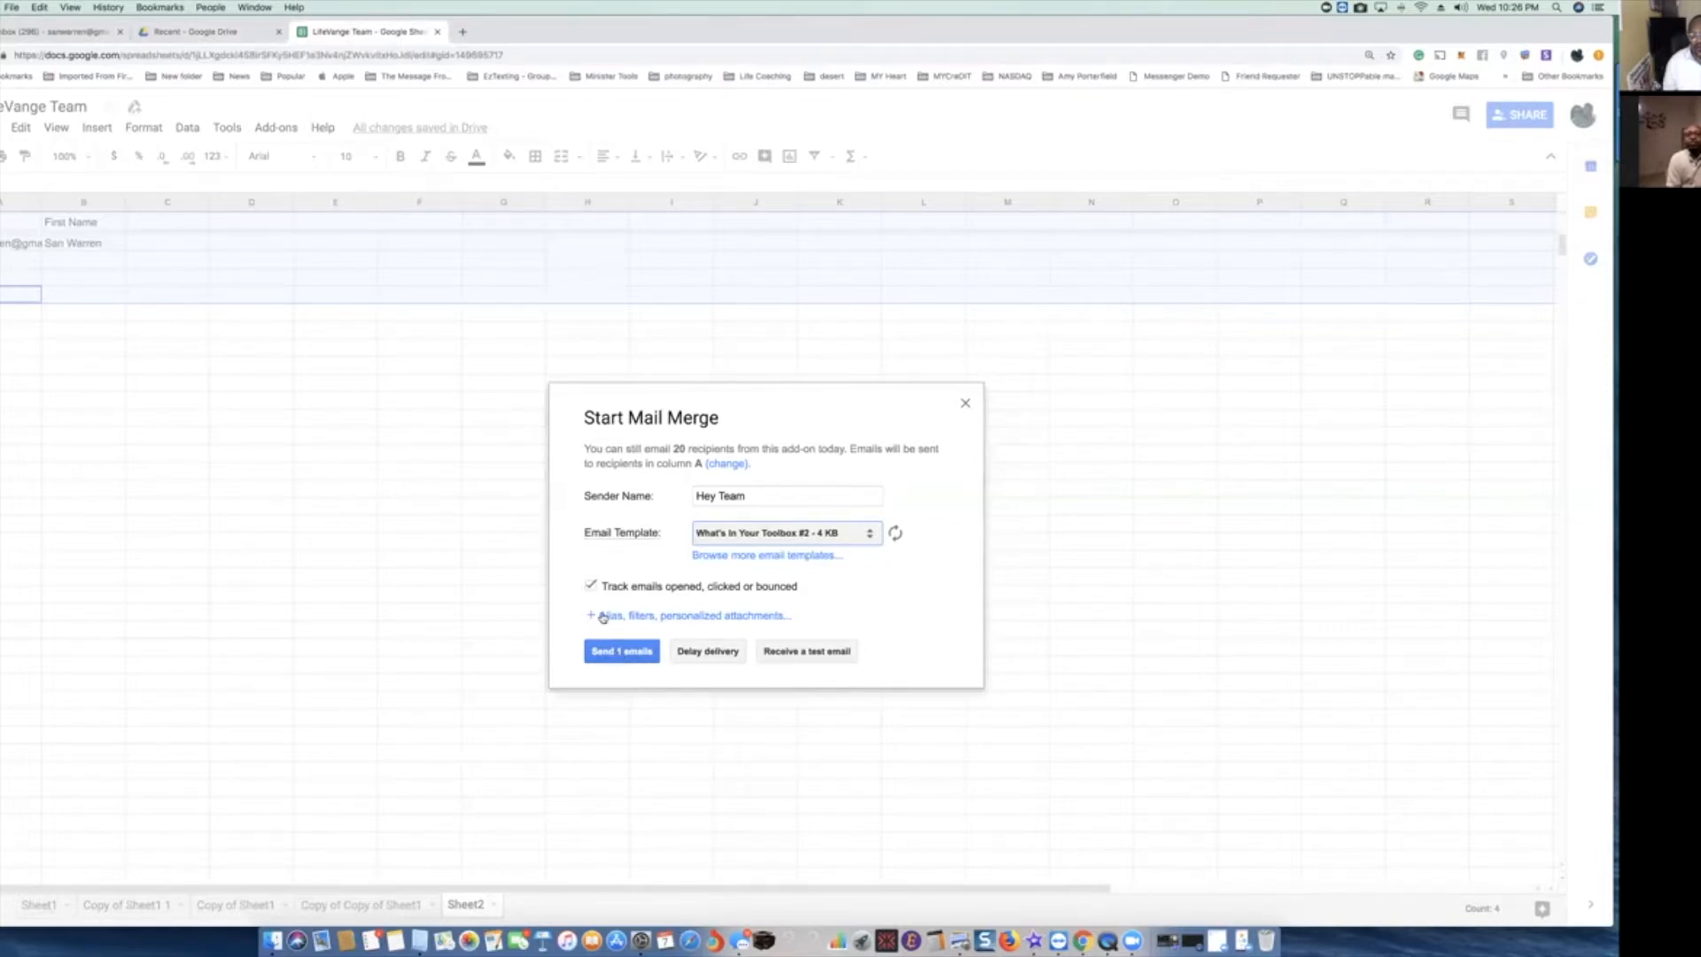
pyautogui.click(622, 656)
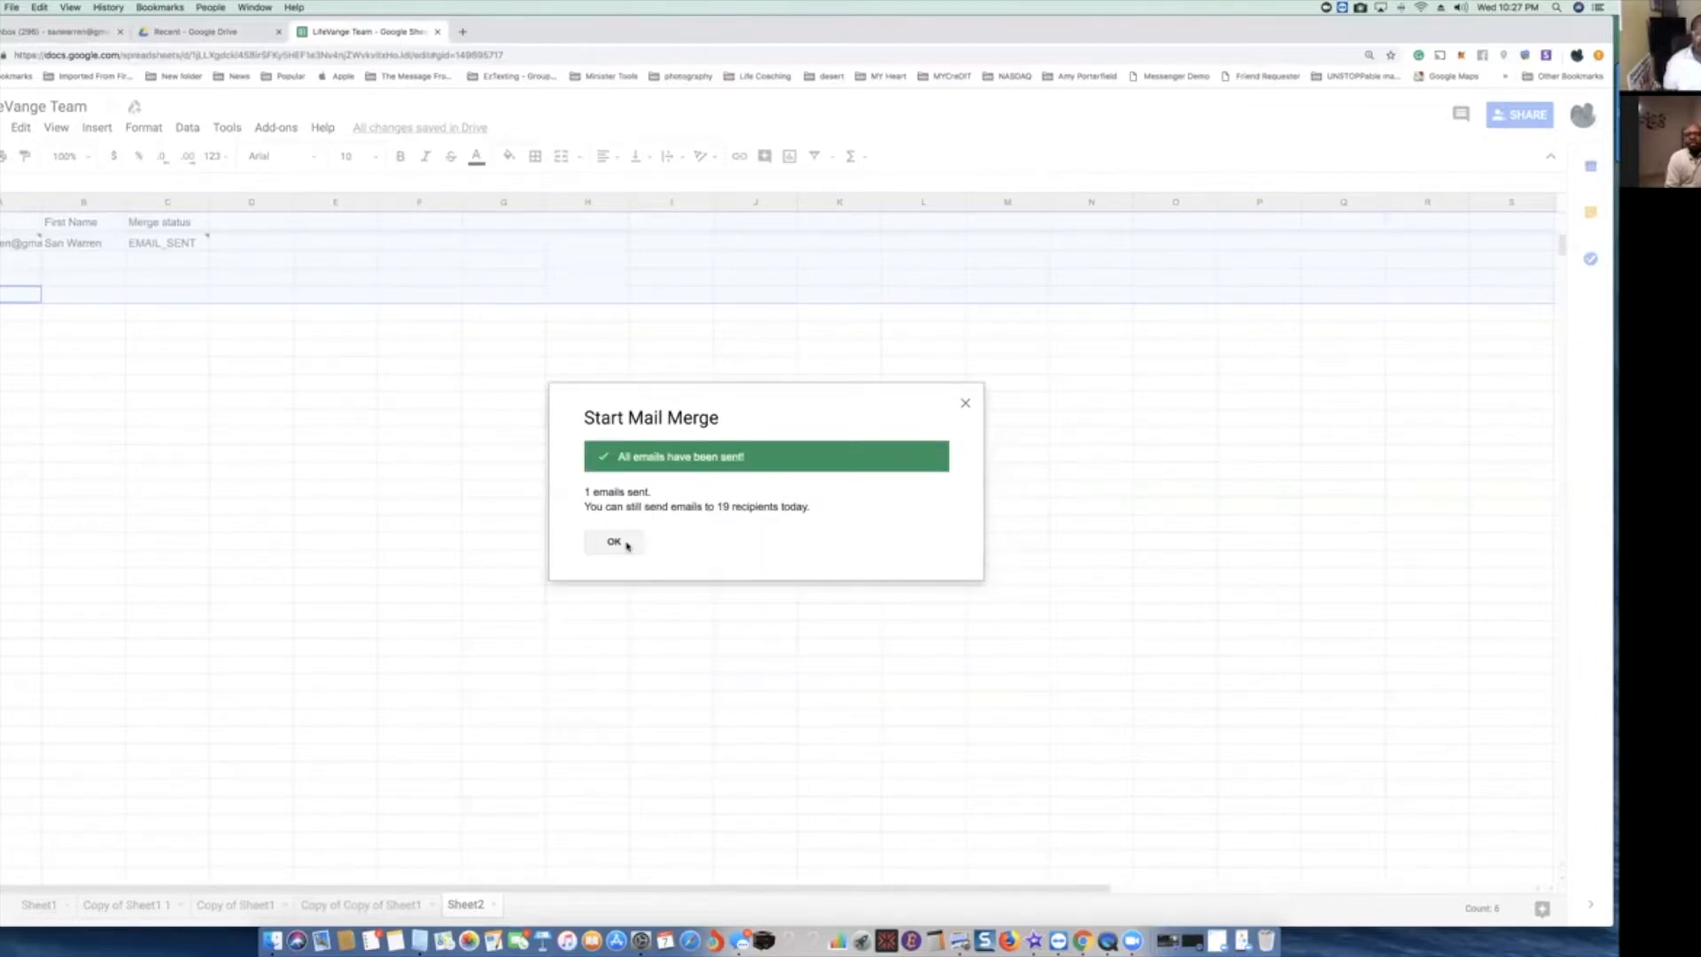
pyautogui.click(622, 543)
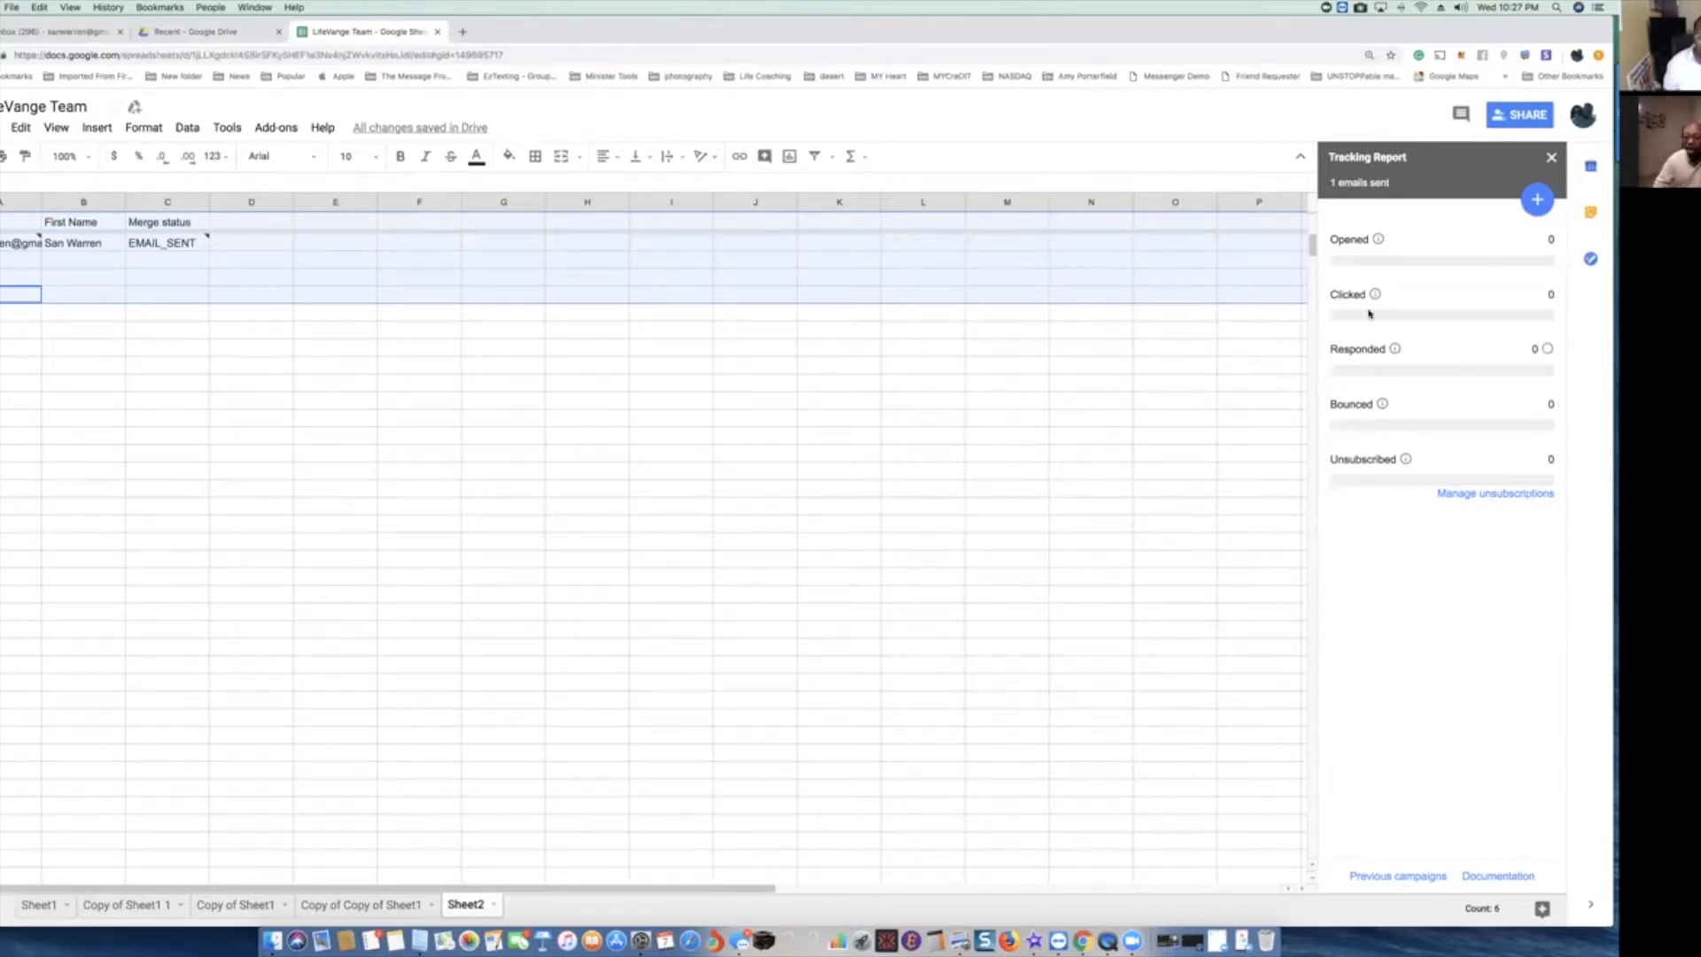
# Refresh the Gmail inbox, read the delivered "What's In Your Toolbox #2" email, and check its merge status in the LifeVange Team spreadsheet.
pyautogui.click(58, 31)
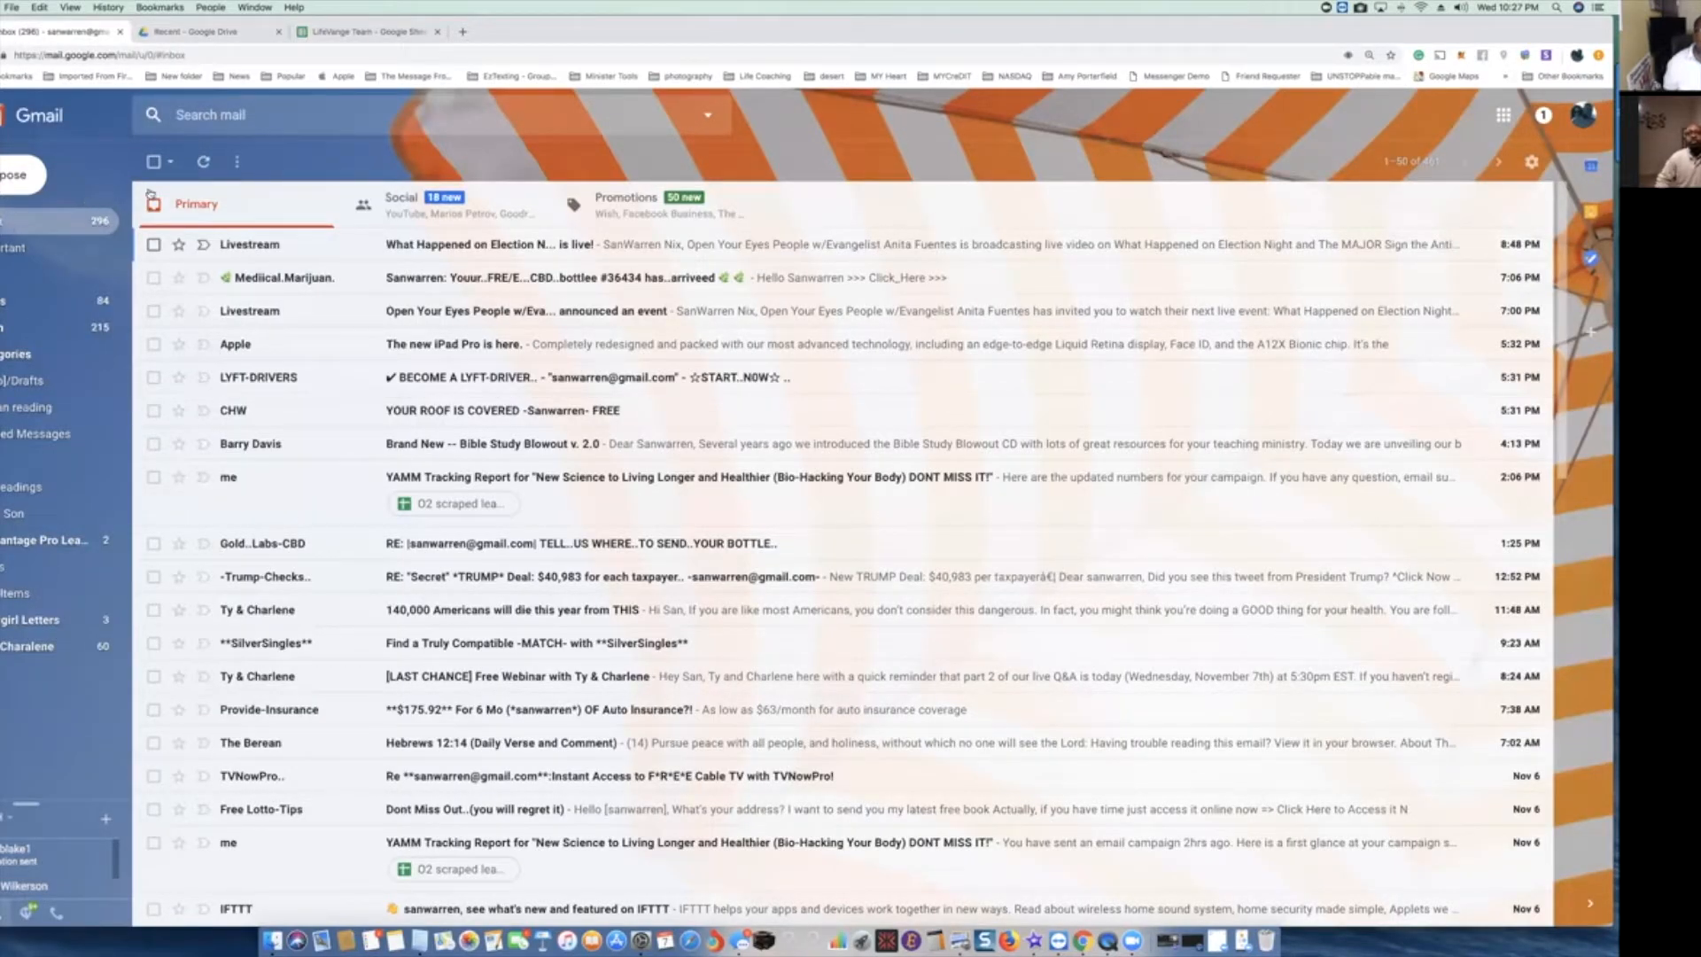
pyautogui.click(199, 169)
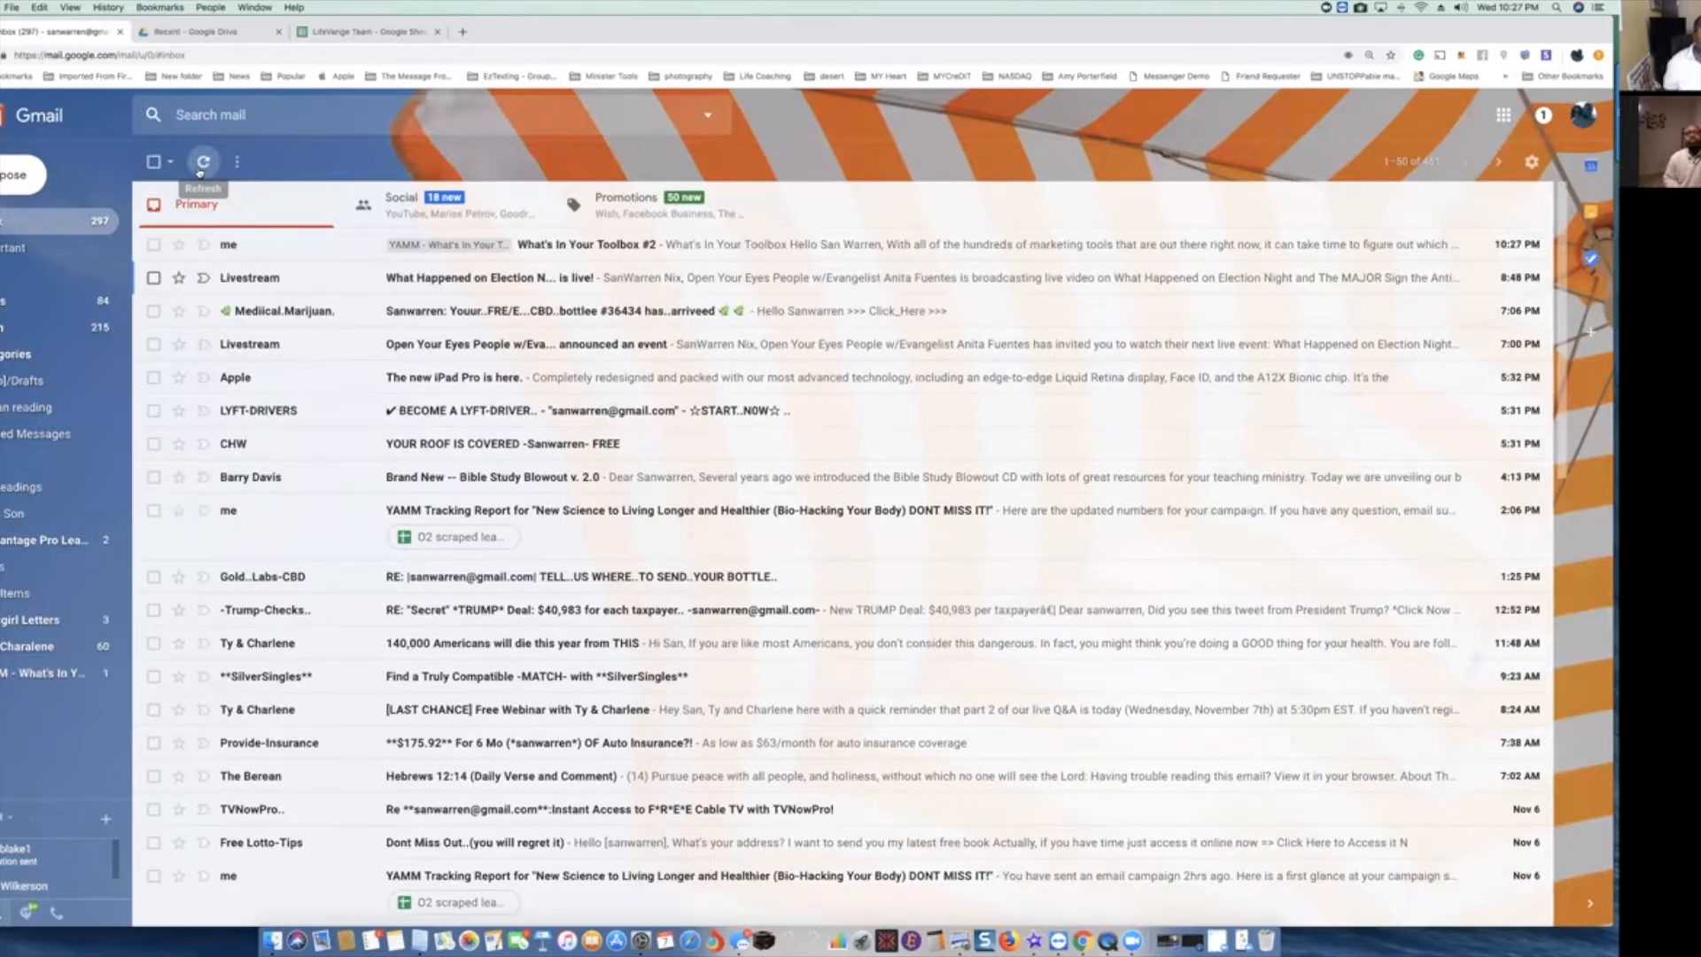
pyautogui.click(421, 251)
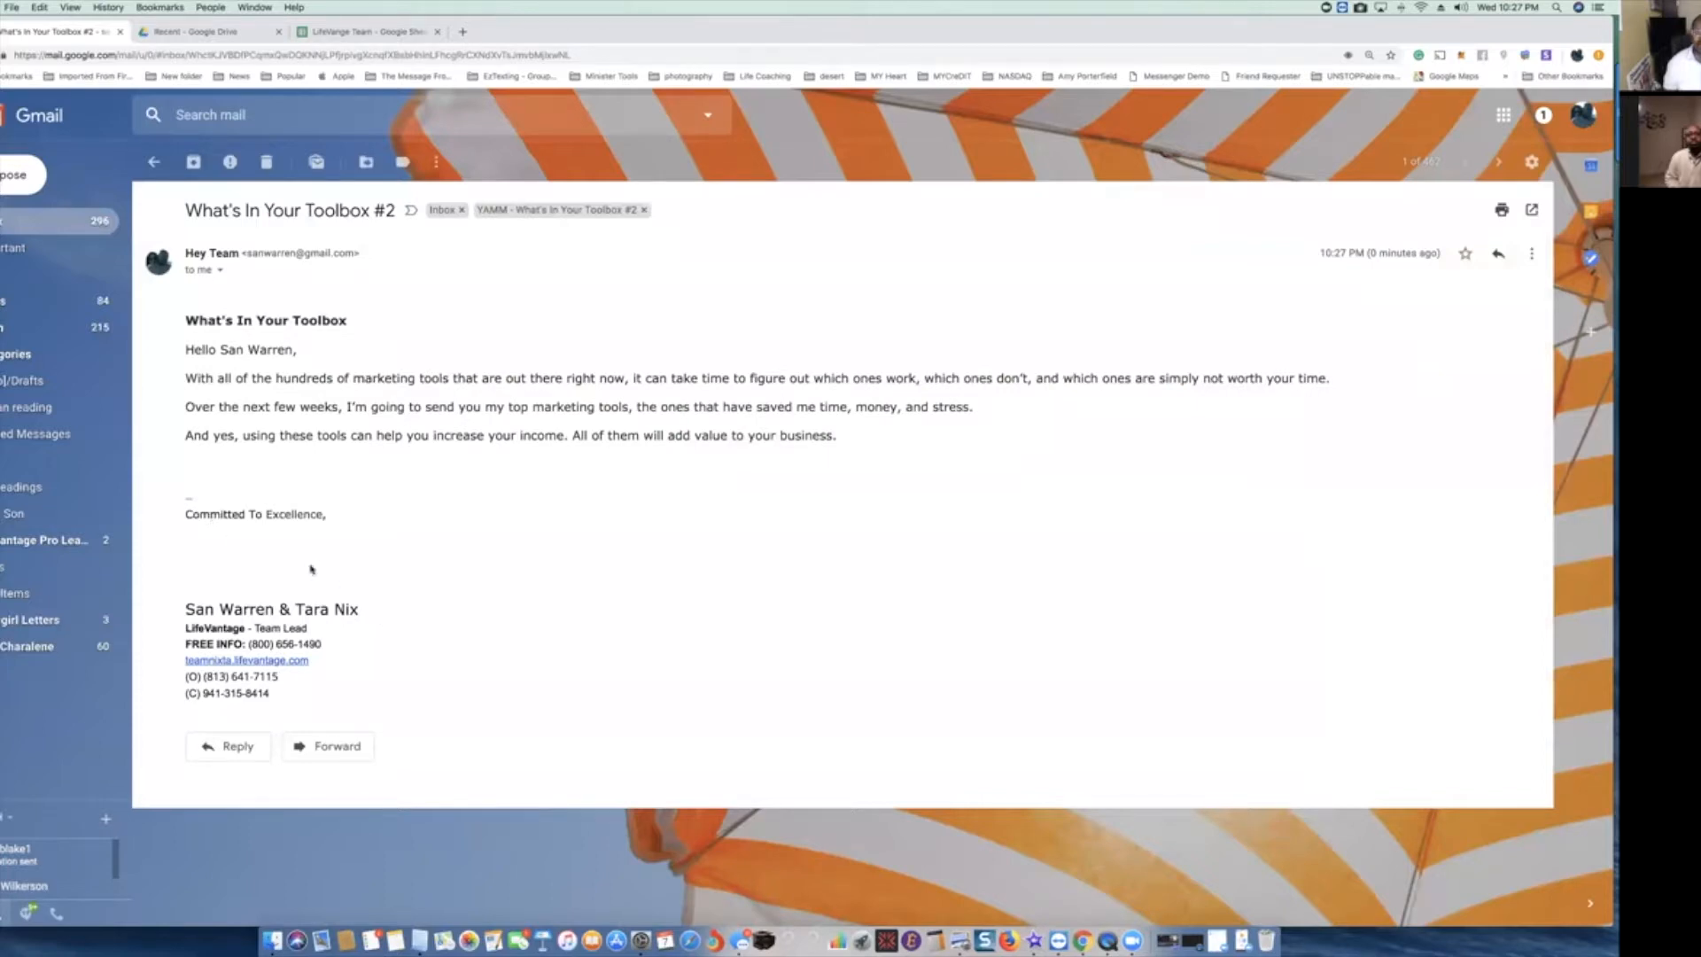
pyautogui.click(359, 34)
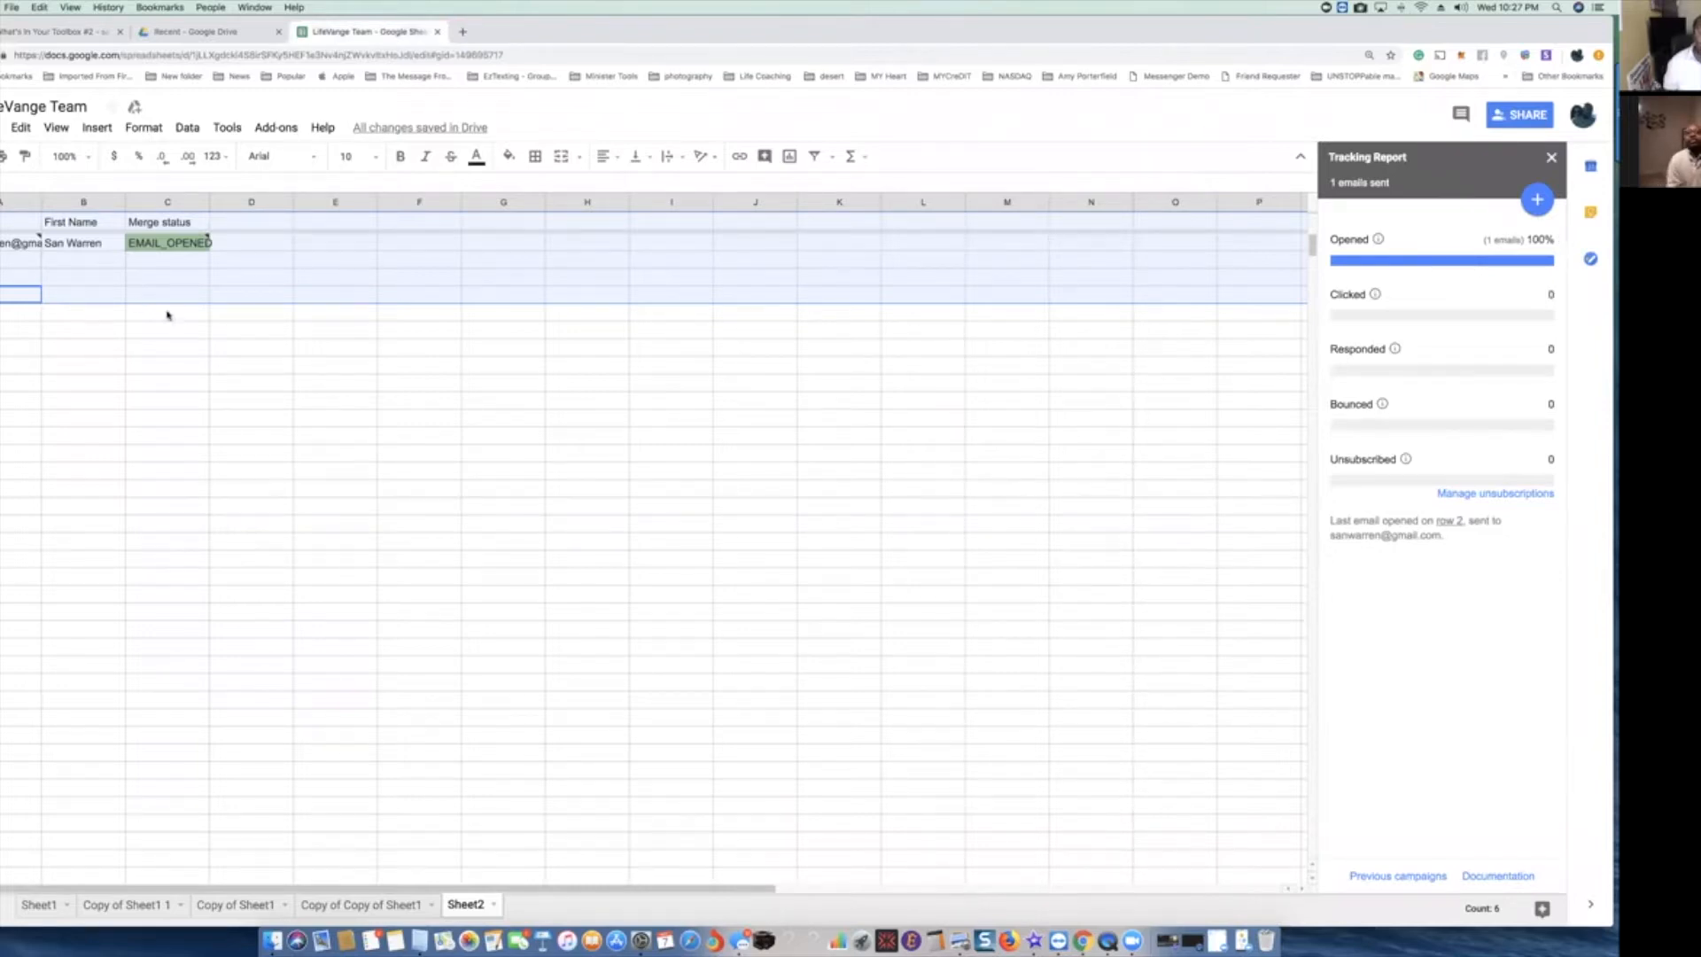
# Reply to the "What's In Your Toolbox #2" email in Gmail with "thanks" and the sender's first name, and send it.
pyautogui.click(96, 35)
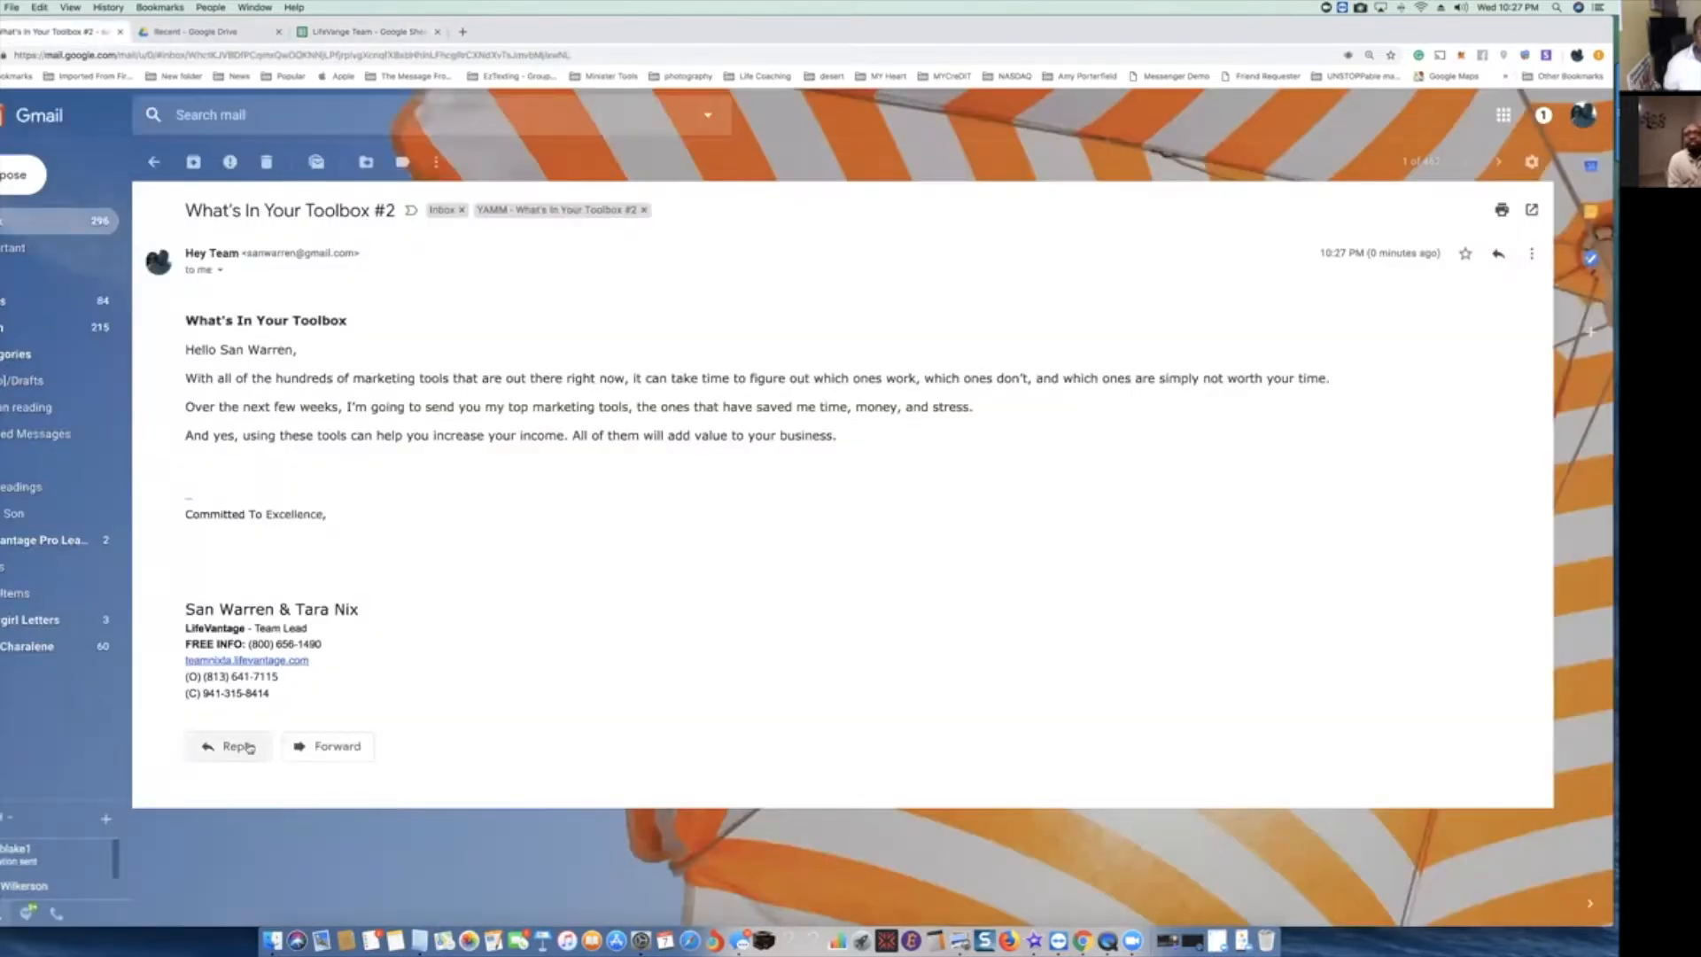
pyautogui.click(239, 746)
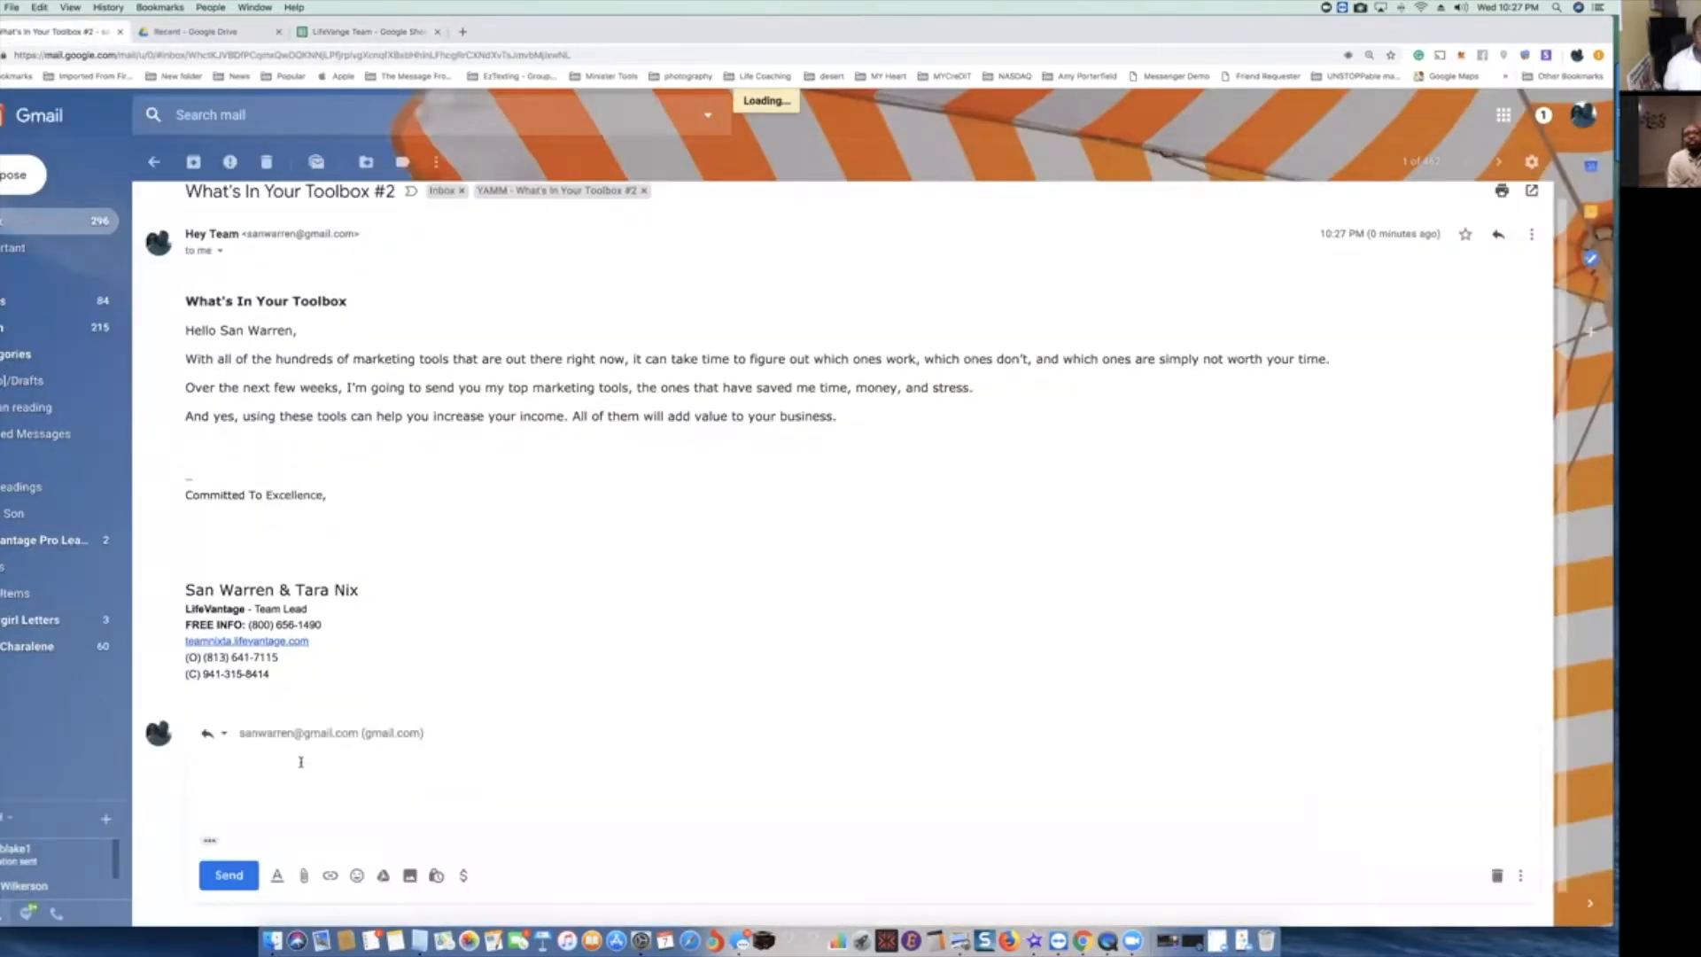
pyautogui.write('thanks')
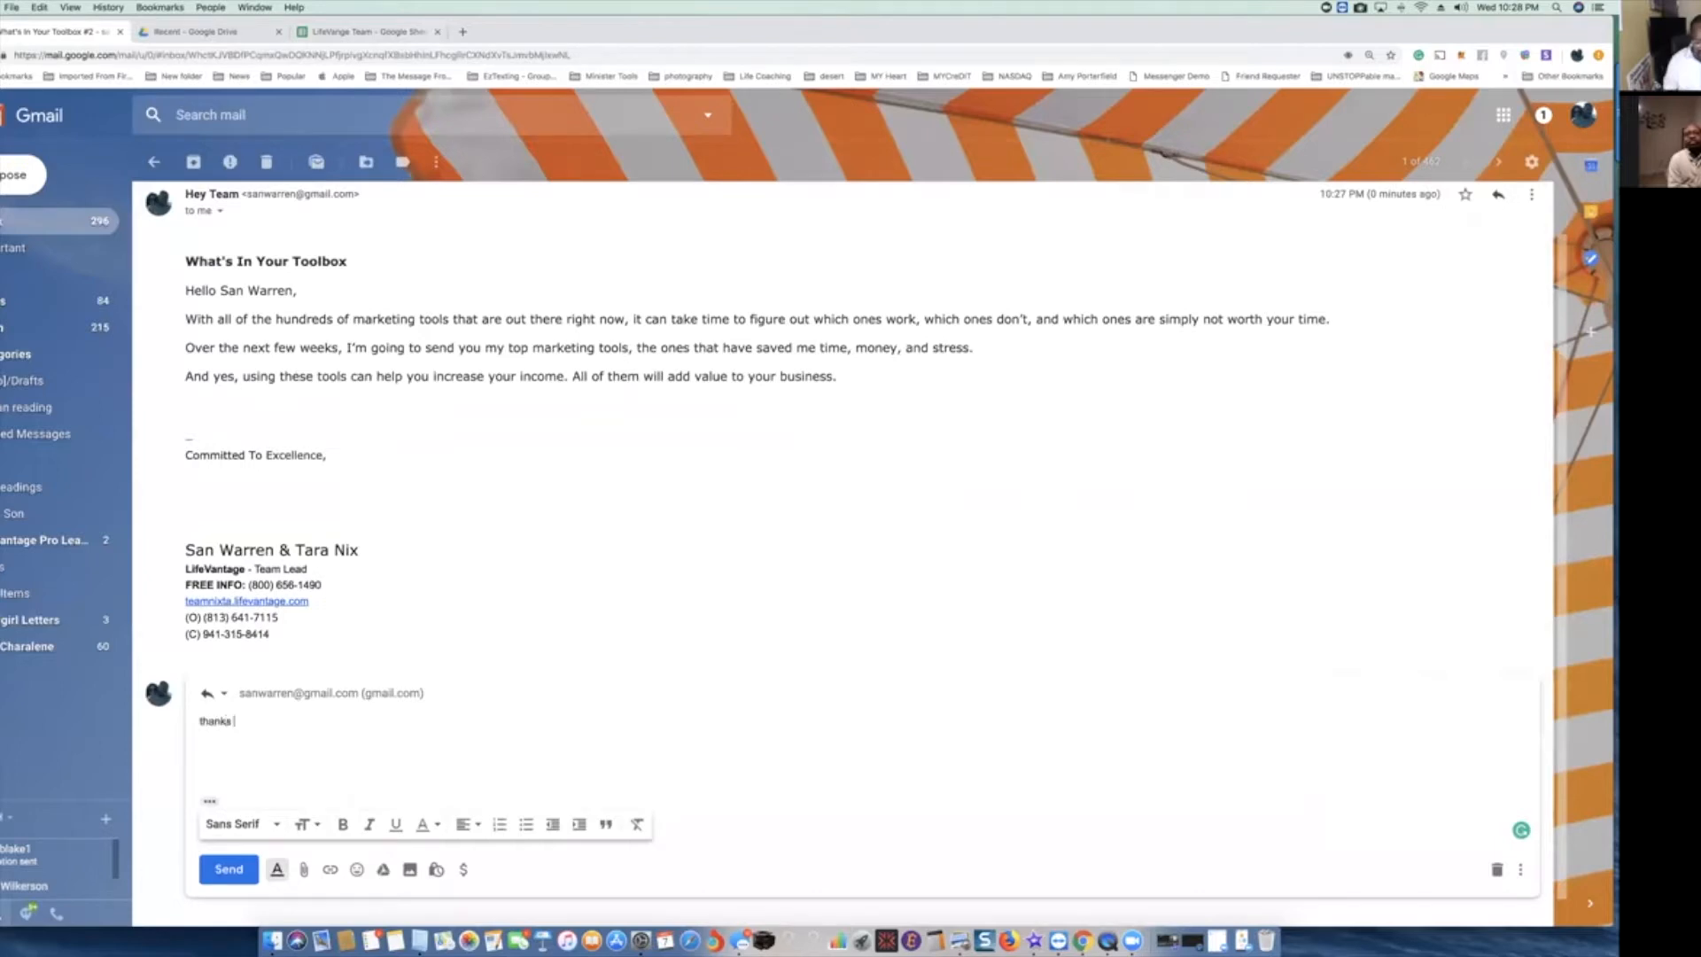
pyautogui.write(' San')
pyautogui.click(229, 870)
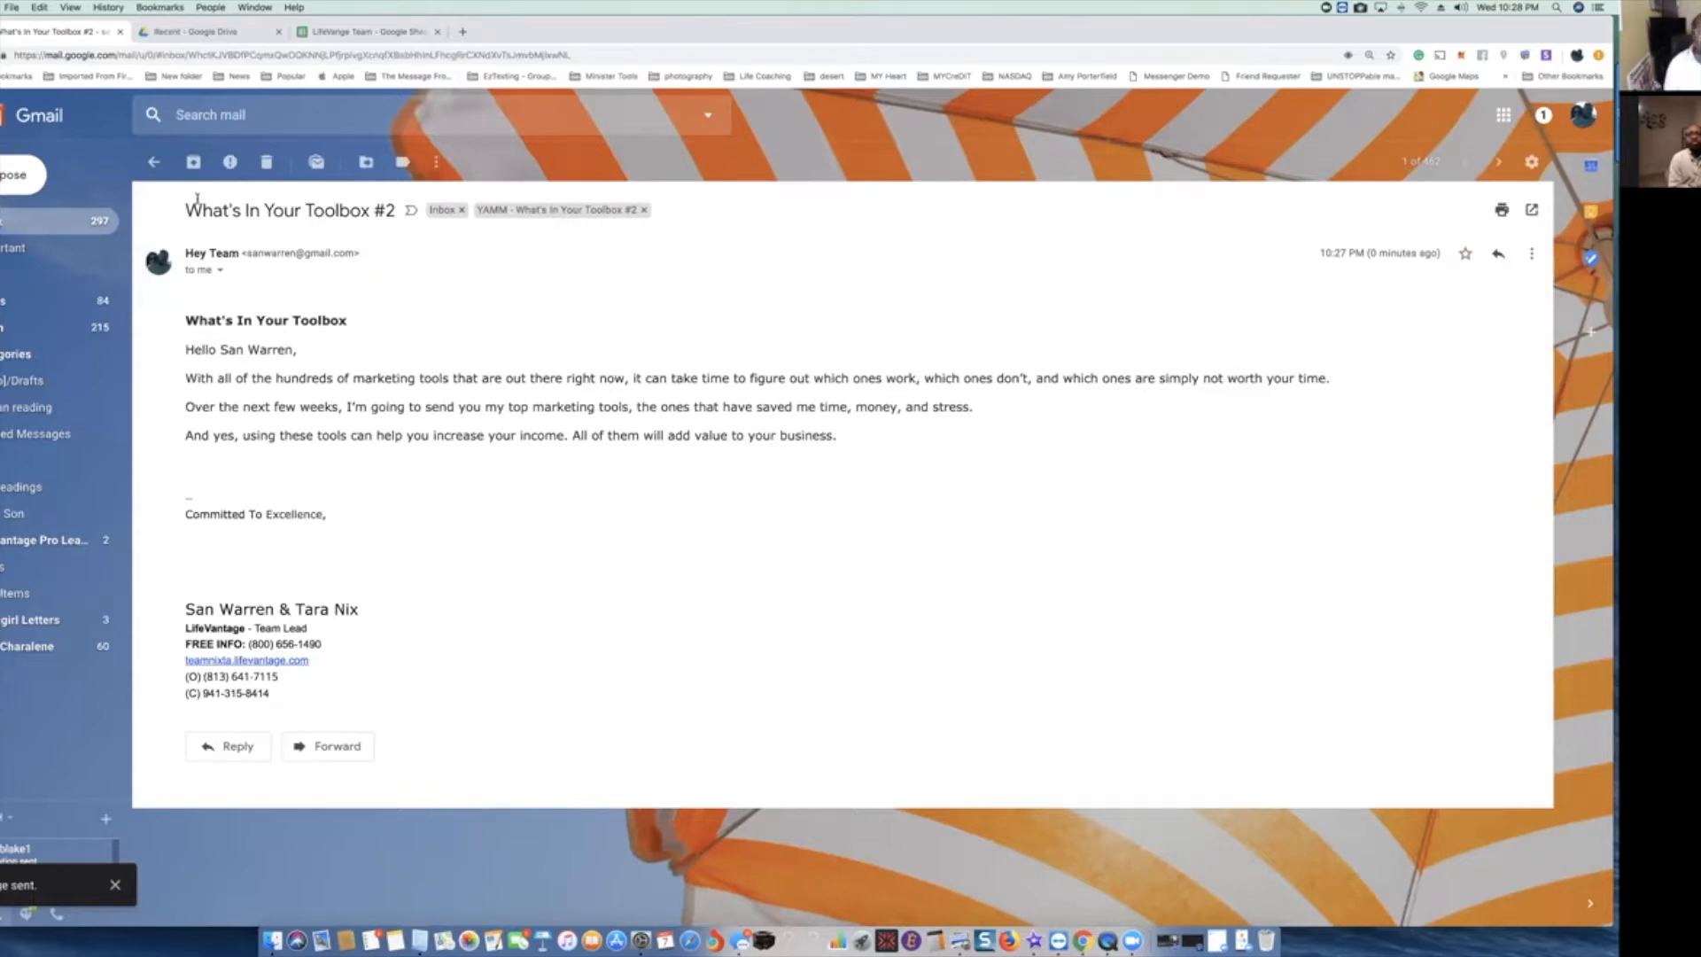
# Open the received reply from the Gmail inbox, and check the response tracking in the LifeVange Team spreadsheet.
pyautogui.click(154, 162)
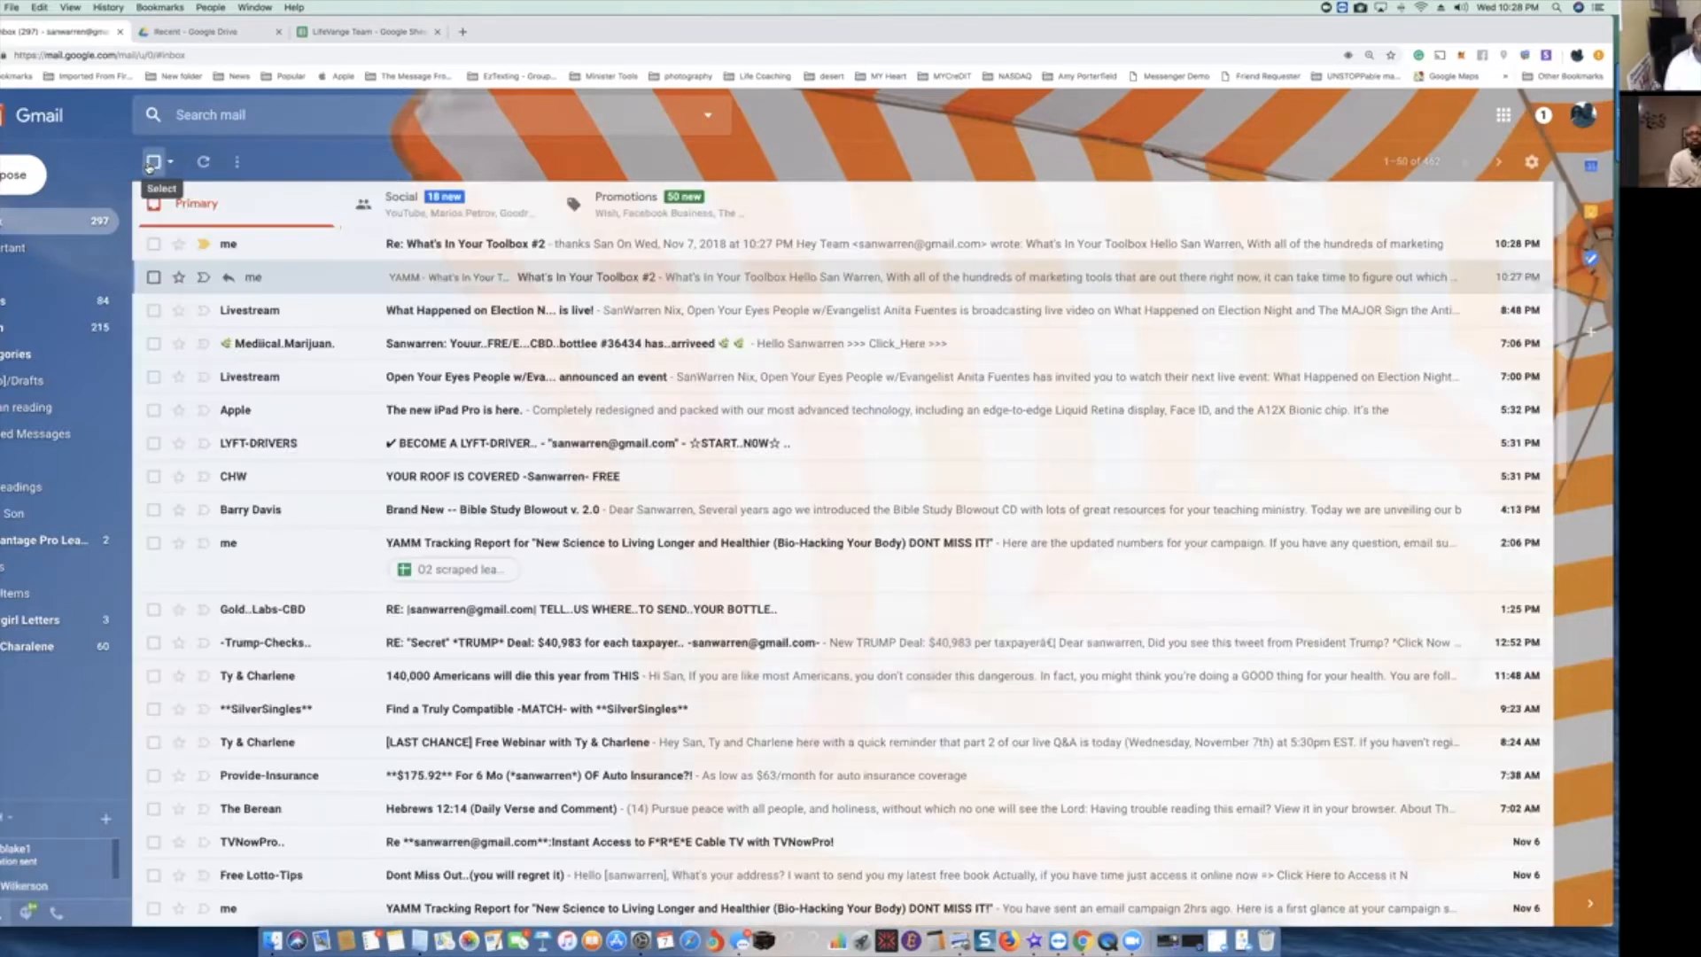
pyautogui.click(496, 246)
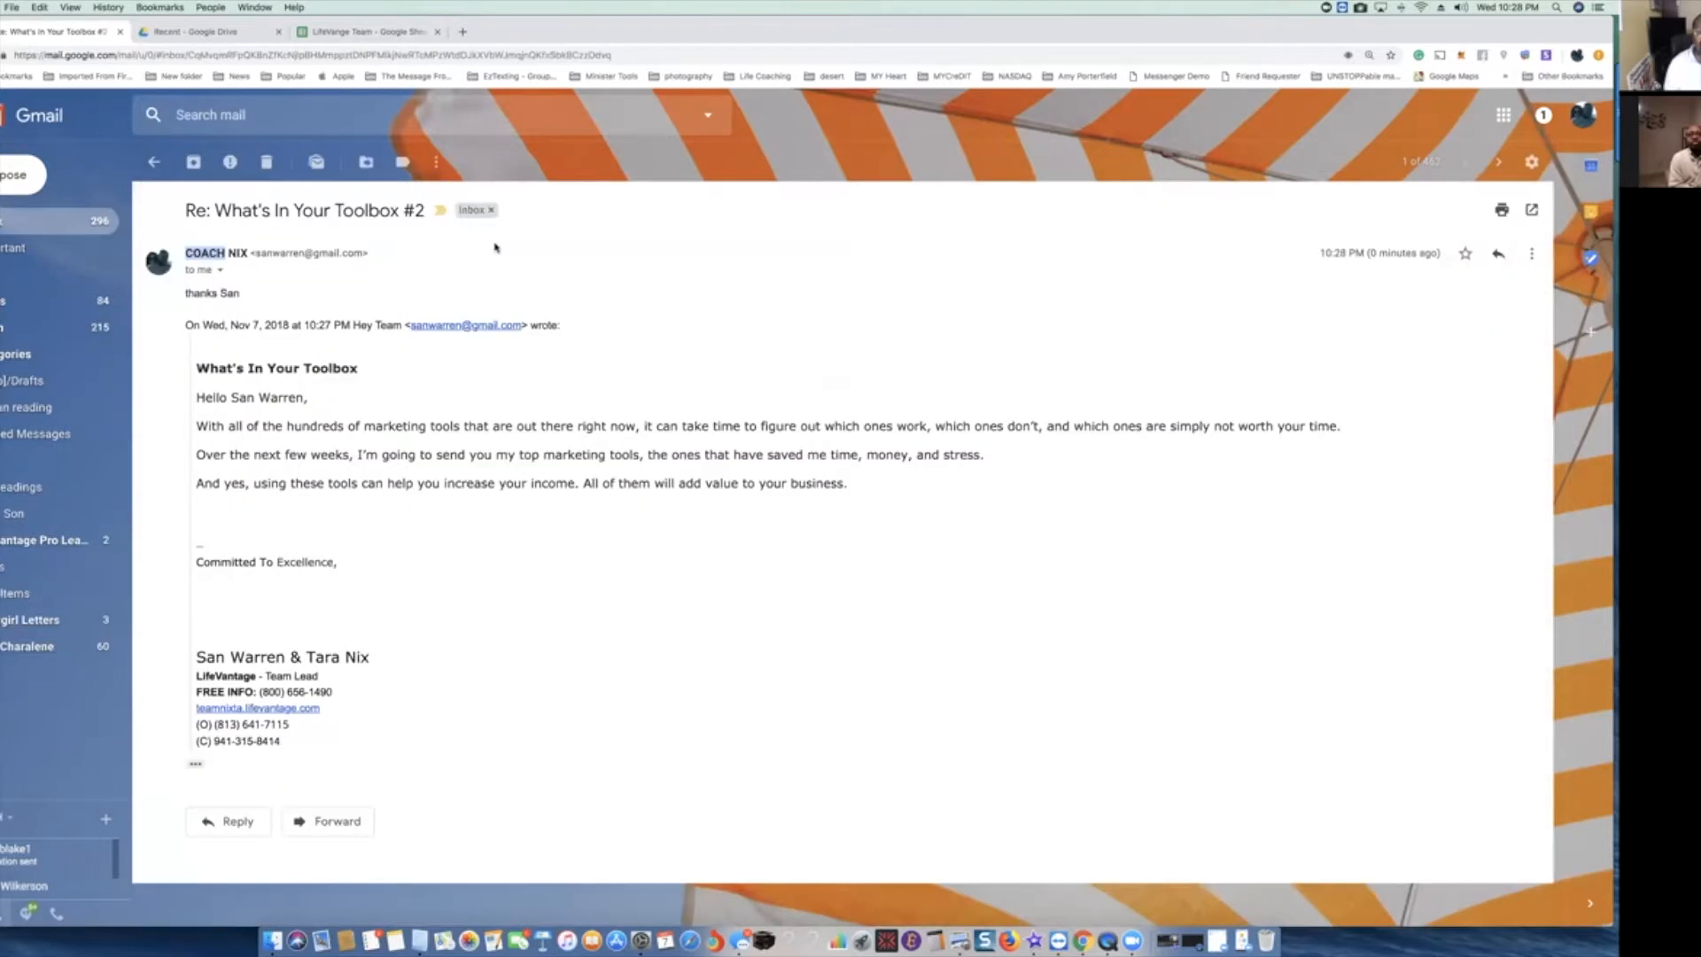
pyautogui.click(324, 36)
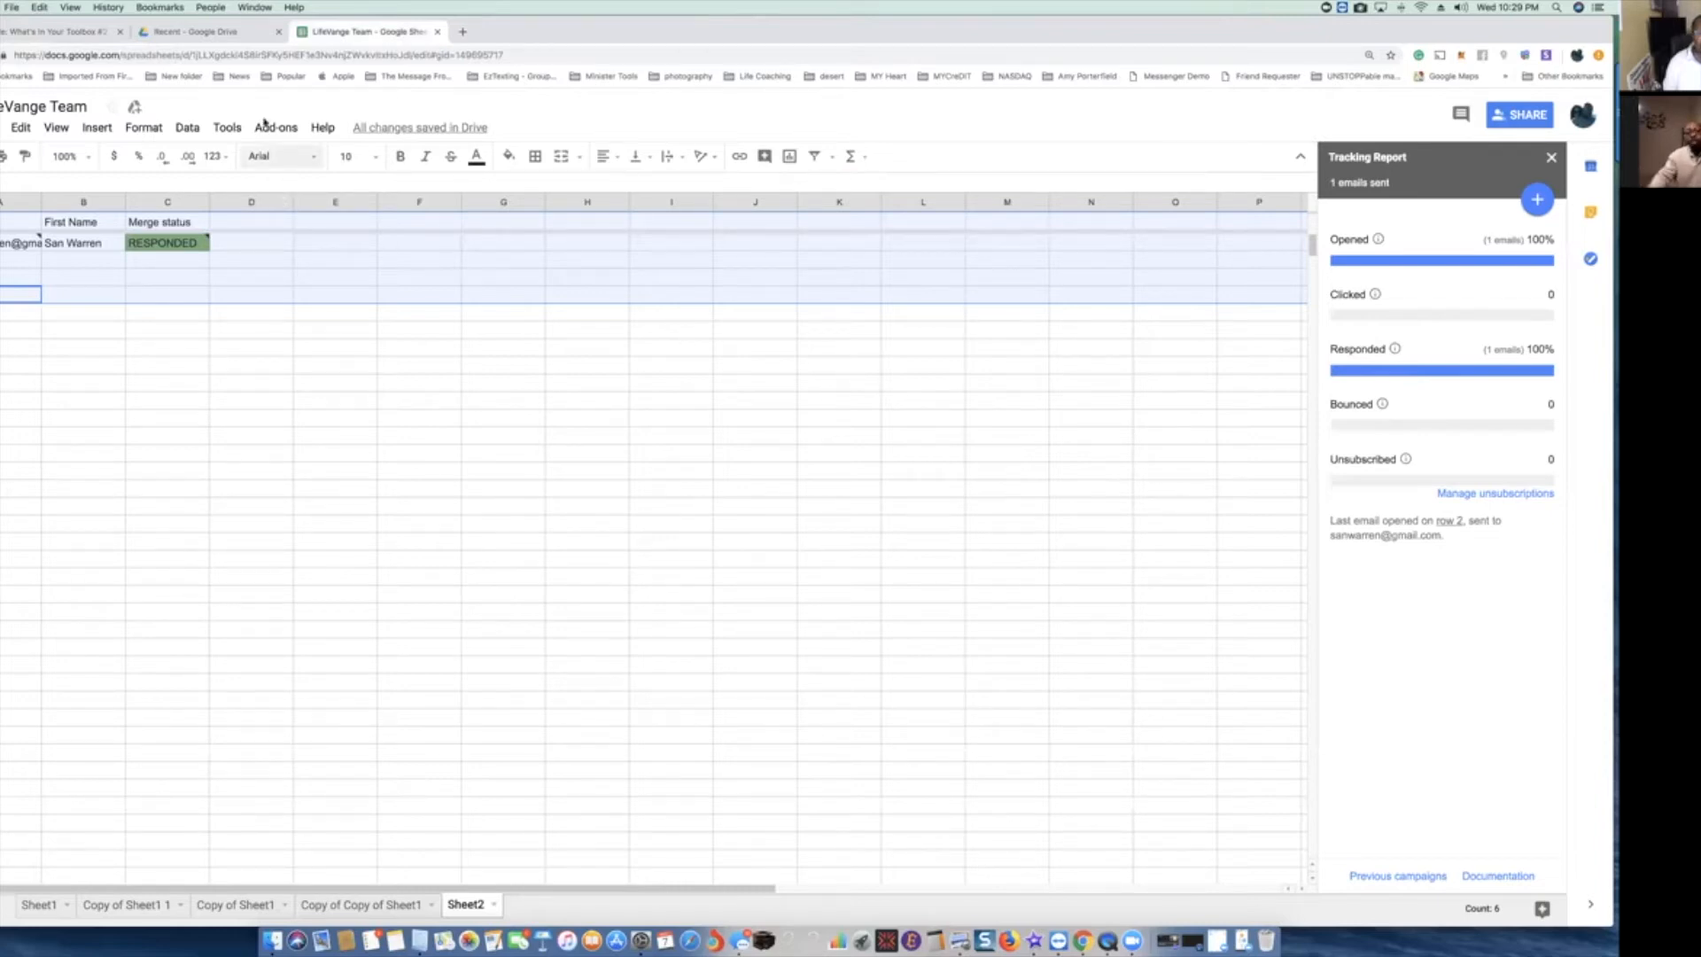
# From Google Drive's recent files, open the "FACEBOOK LEADS 3 FOR WORK FROM HOME GROUP" and "opt-ed into MYVantange Pro Lead System" spreadsheets to view their lead columns.
pyautogui.click(195, 32)
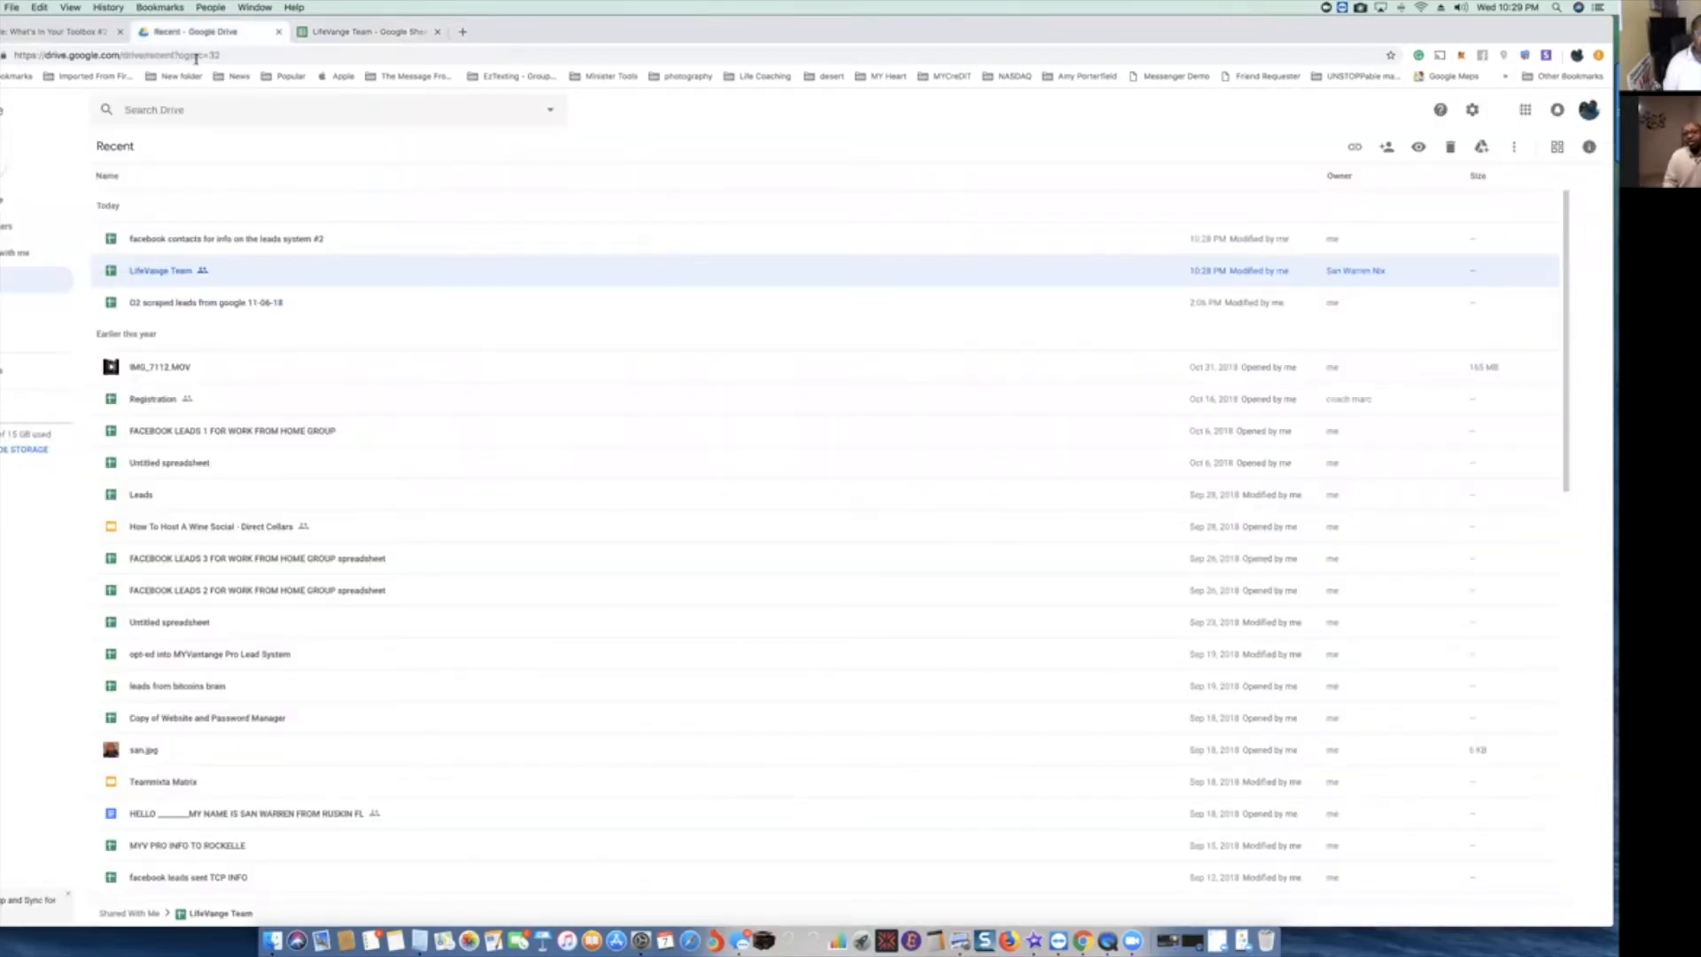
pyautogui.doubleClick(175, 561)
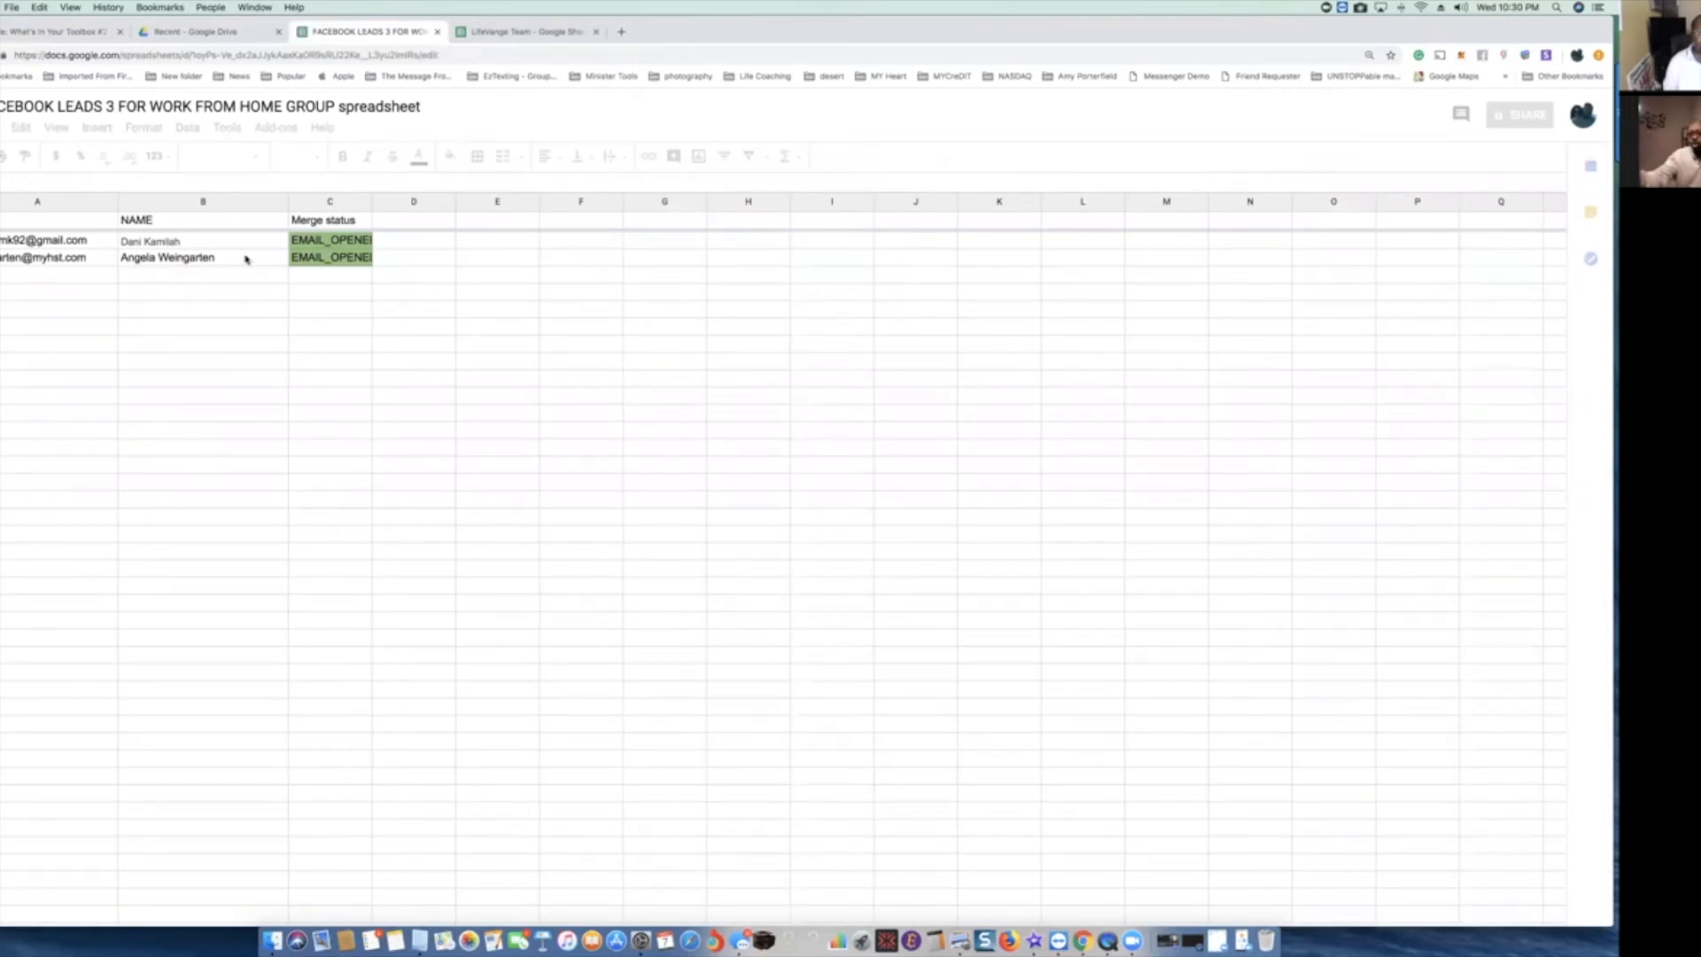
pyautogui.click(220, 35)
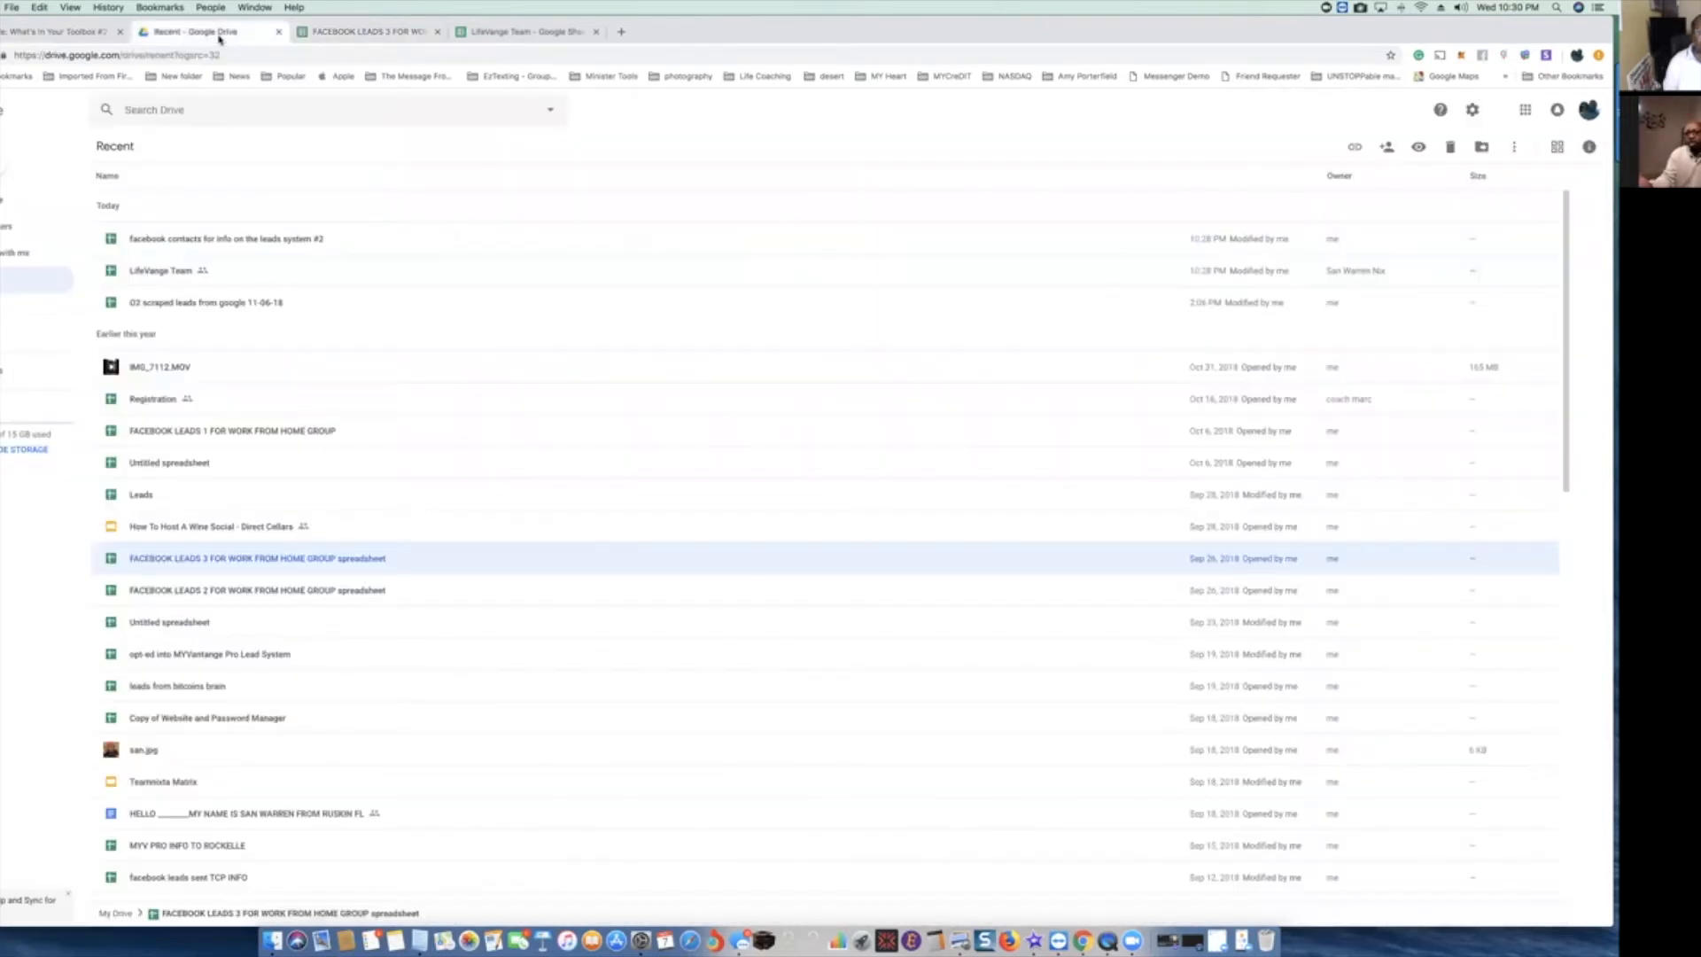
pyautogui.click(205, 660)
pyautogui.doubleClick(206, 656)
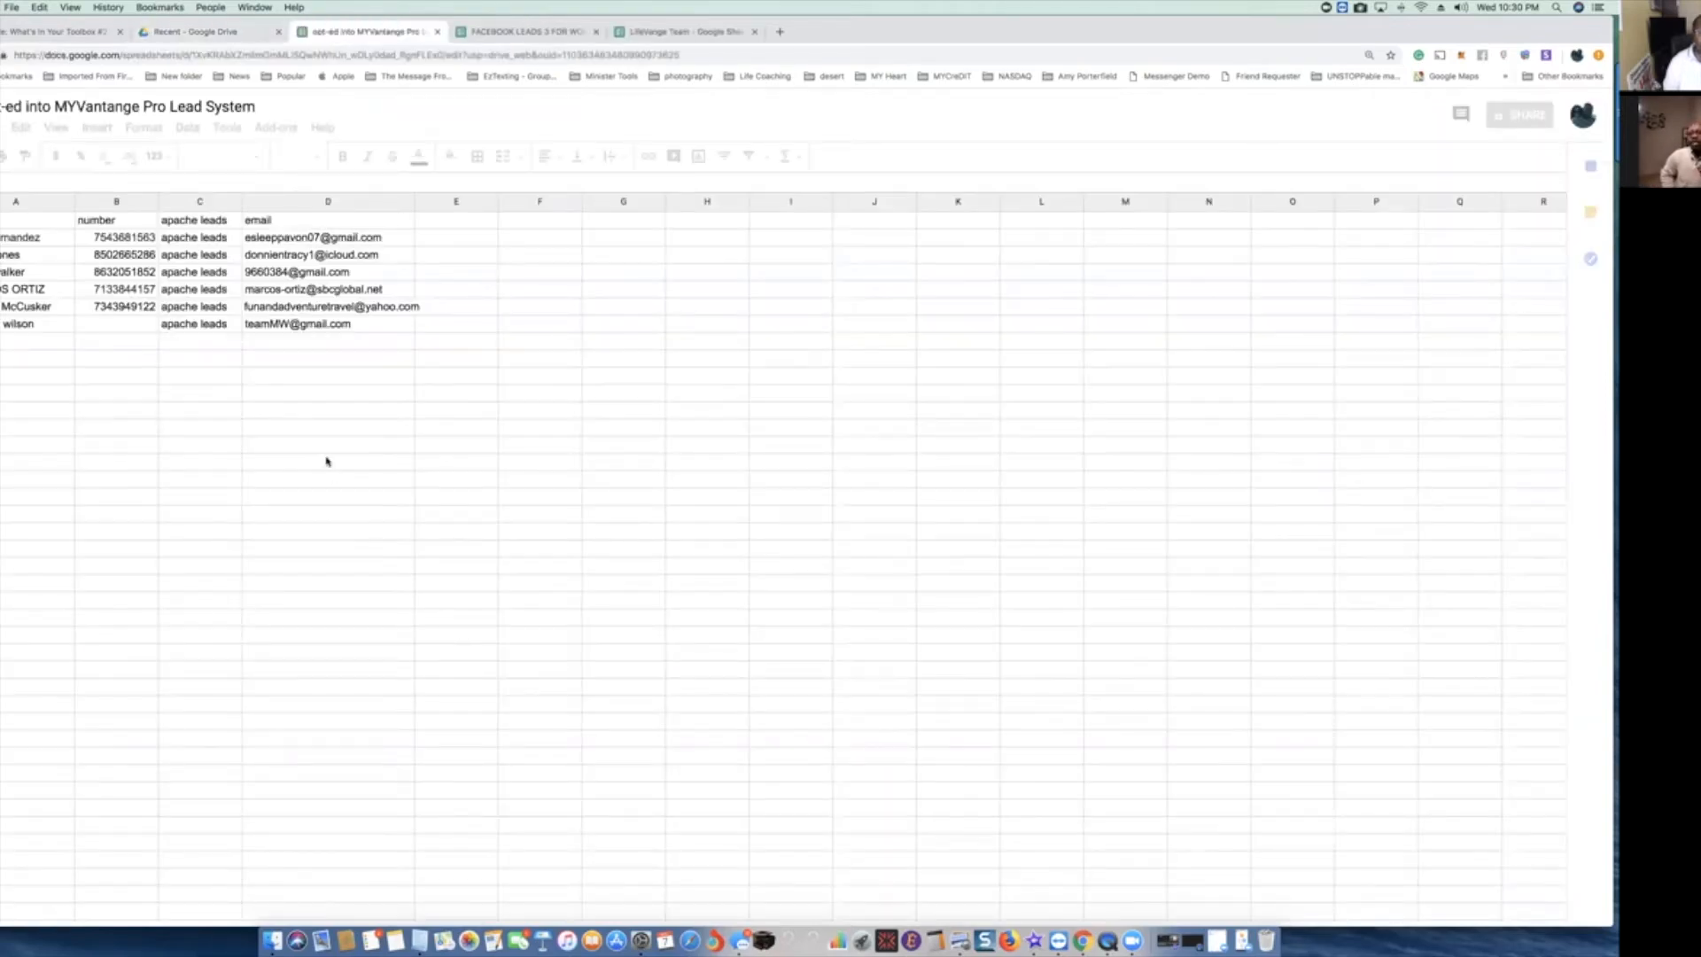
# Look through the recent files in Google Drive for other lead spreadsheets.
pyautogui.click(182, 35)
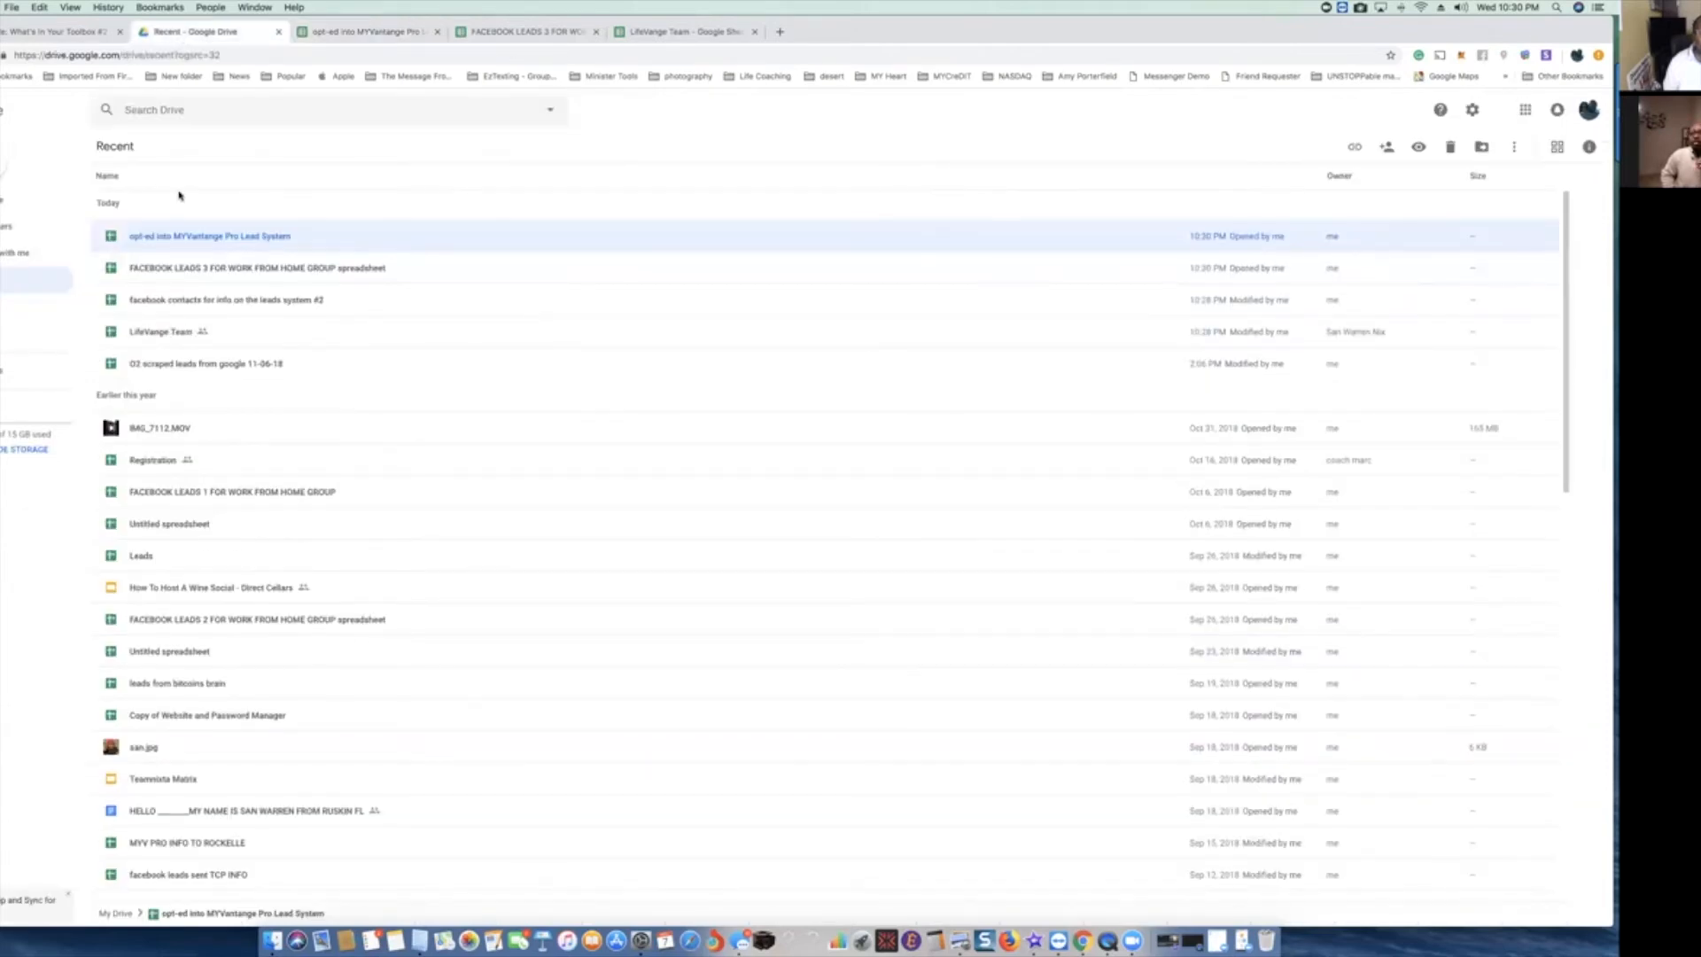
pyautogui.scroll(-3, 179, 195)
pyautogui.scroll(-3, 179, 195)
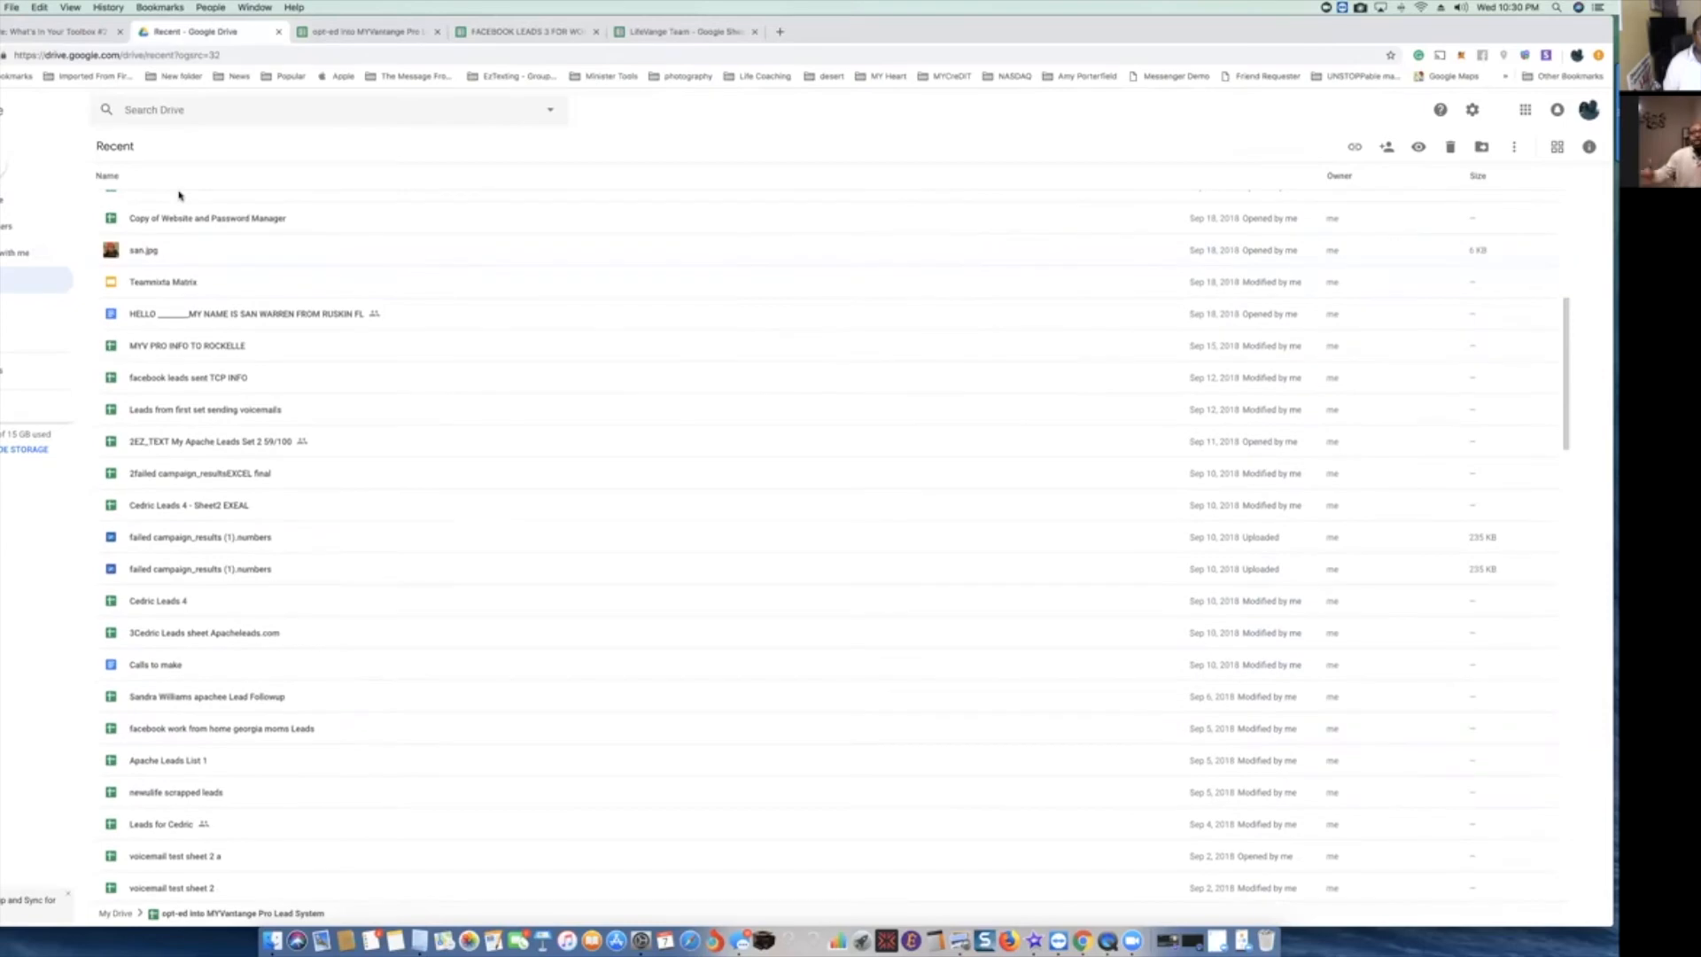
pyautogui.scroll(-2, 179, 195)
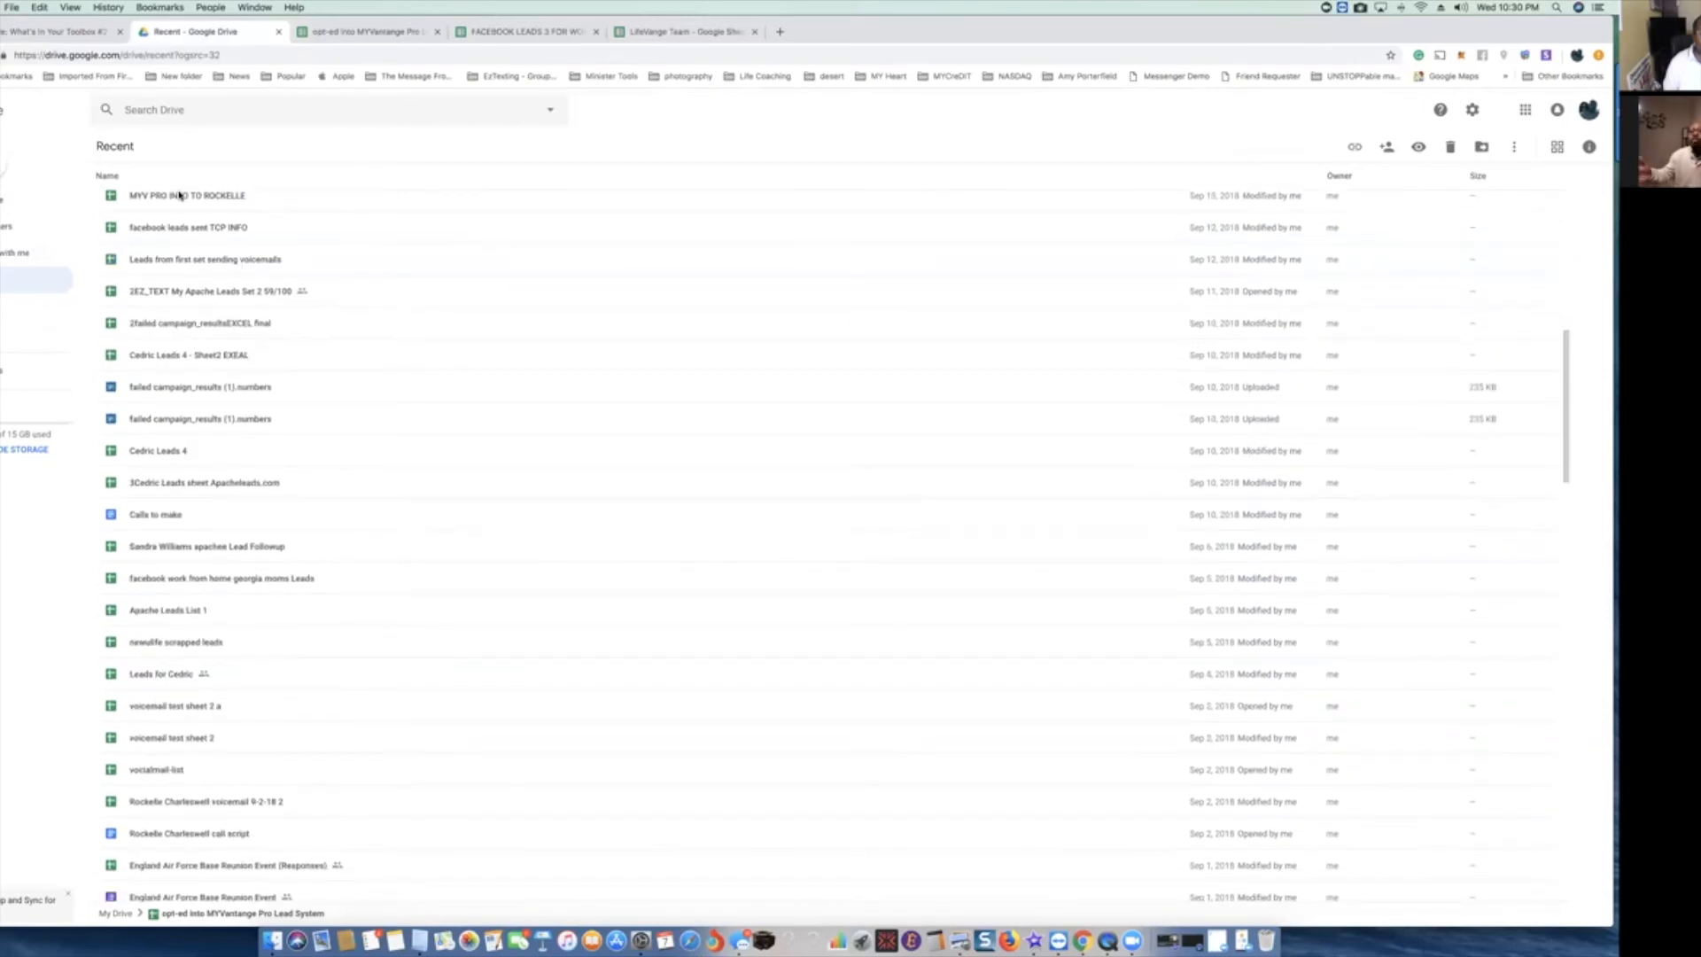
pyautogui.scroll(-1, 179, 195)
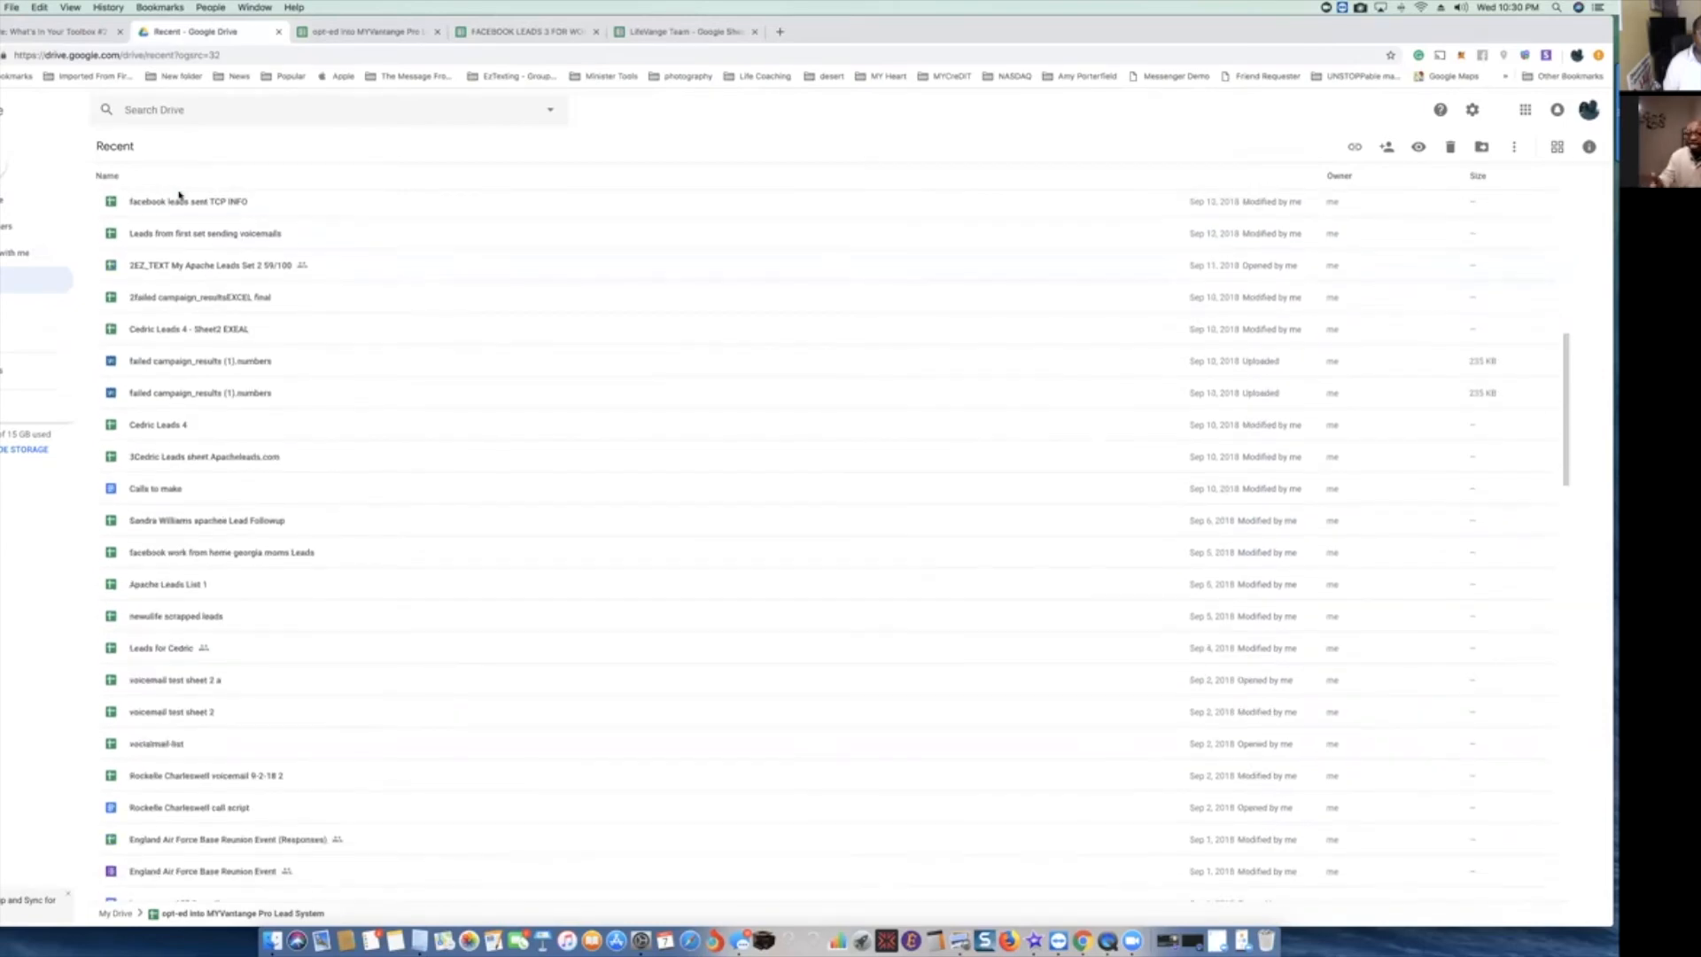
pyautogui.scroll(1, 179, 195)
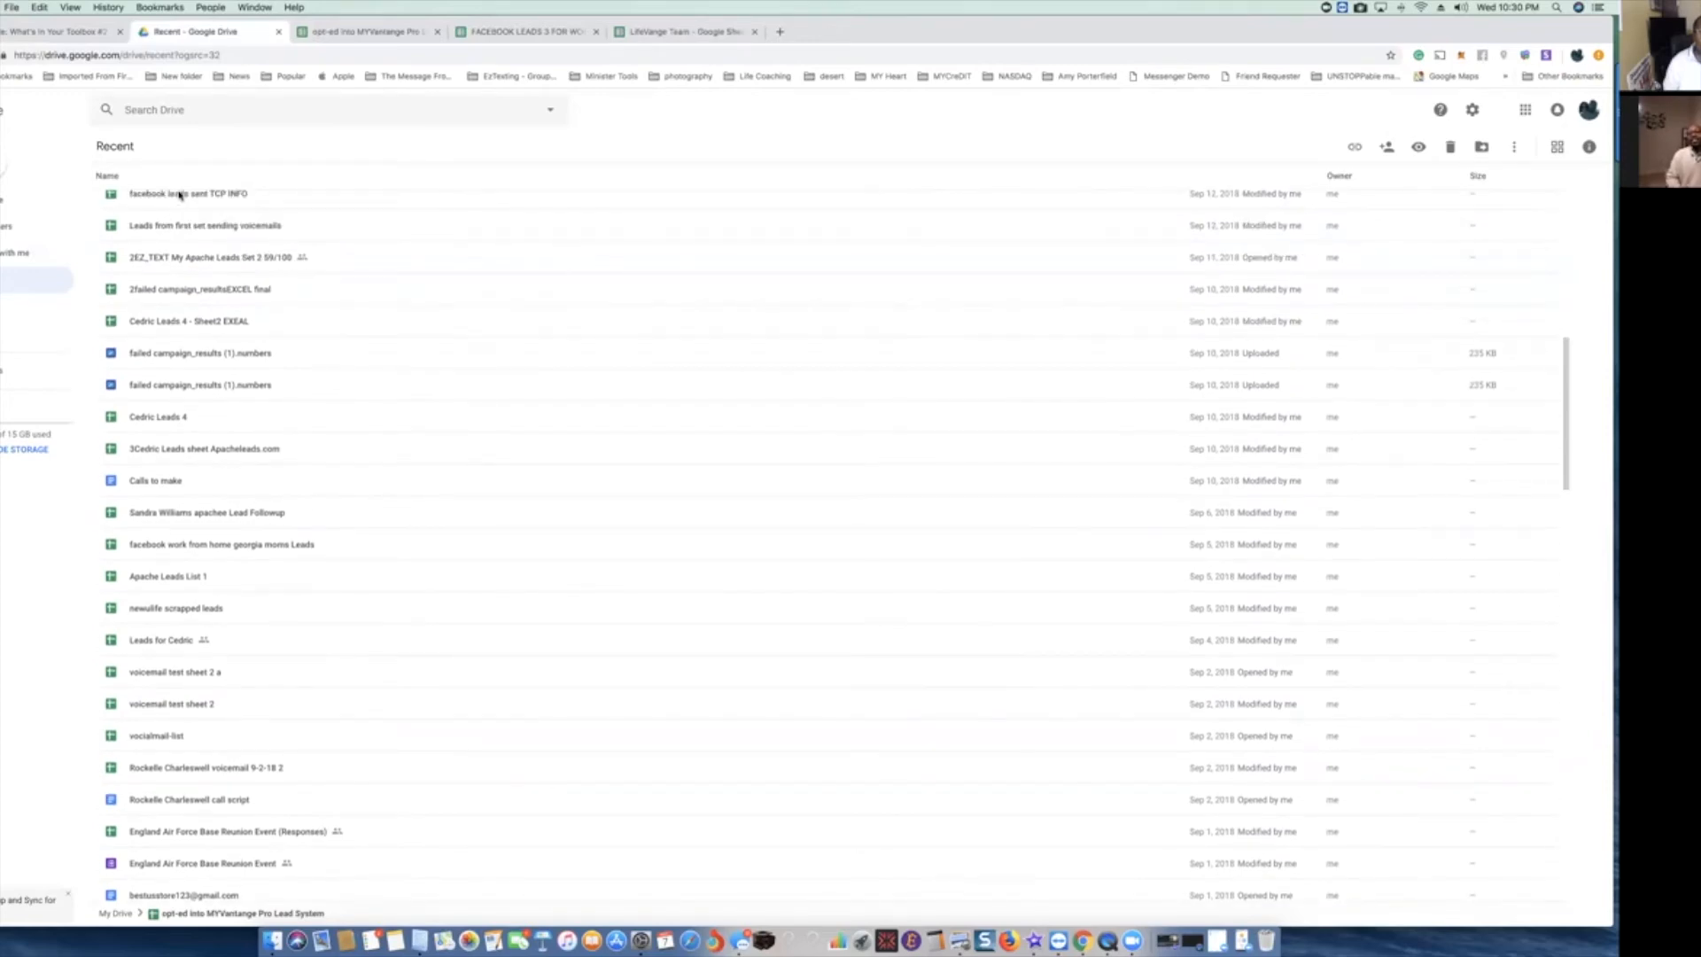
pyautogui.scroll(5, 179, 194)
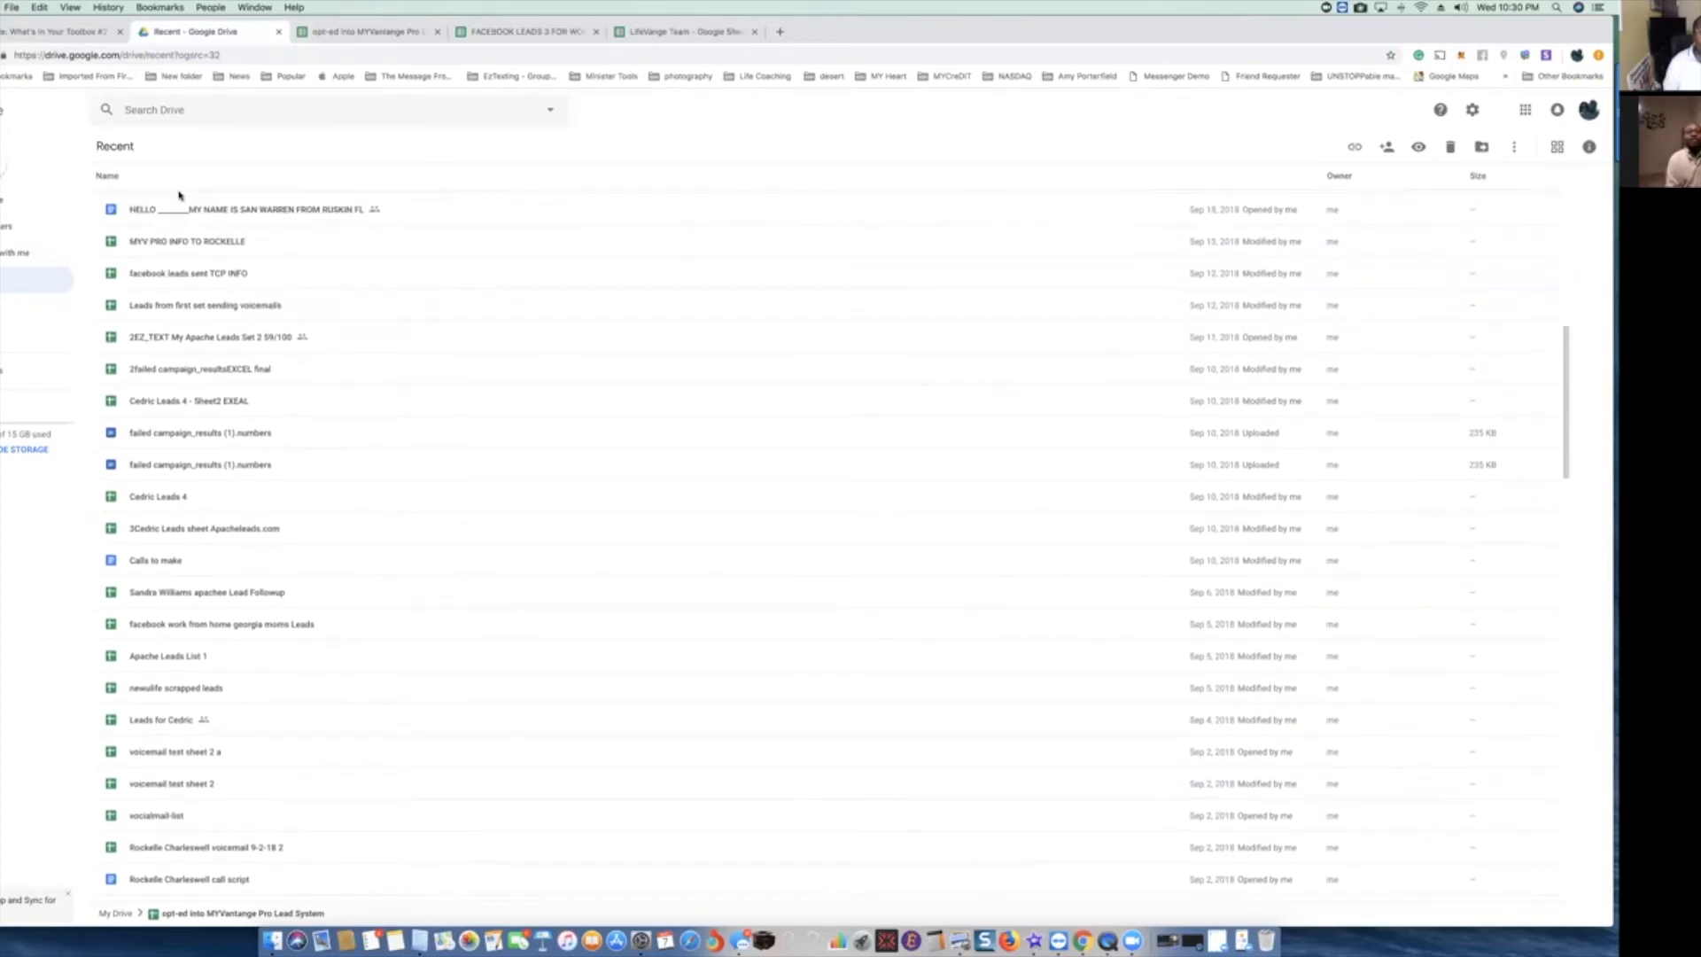
pyautogui.scroll(1, 179, 193)
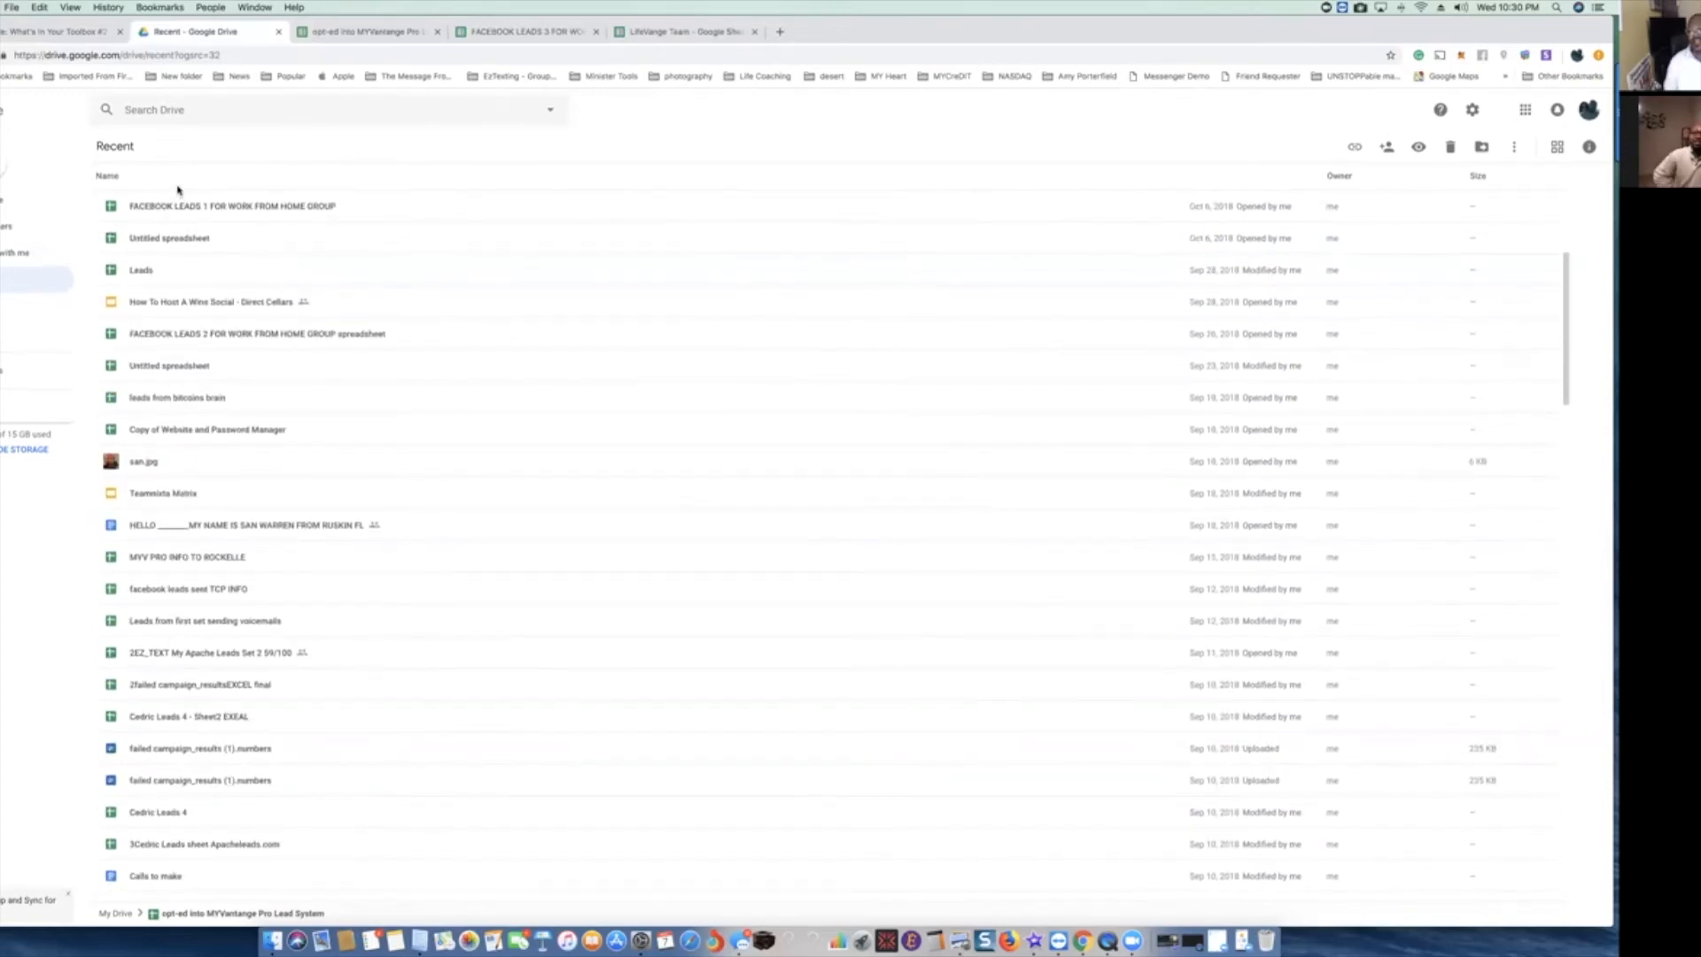